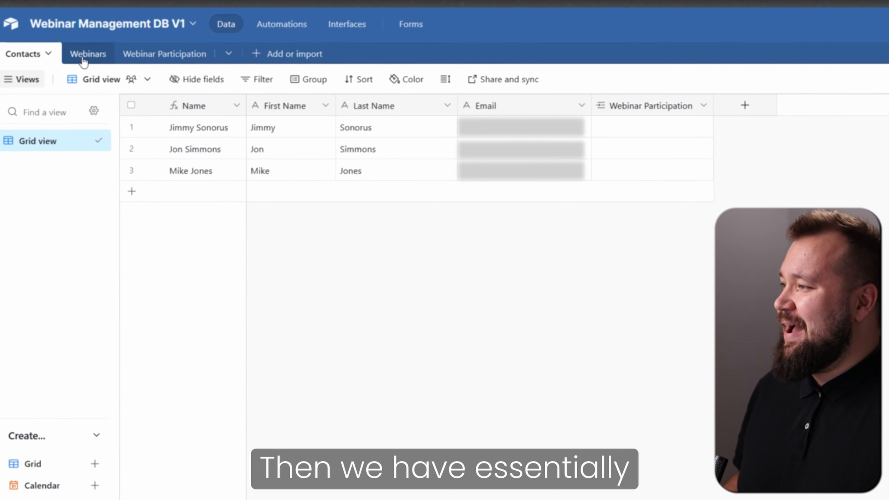
- Add a record named Nocode Discussion V3 to the Webinars table
click(83, 59)
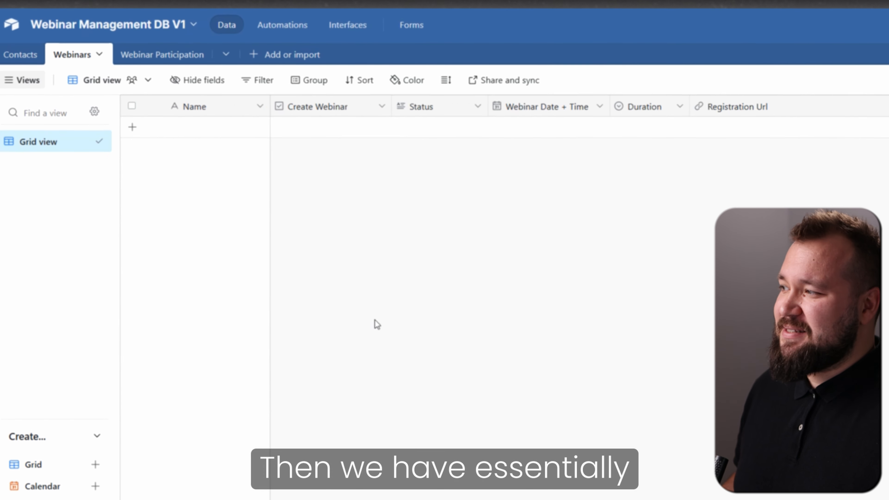
click(256, 127)
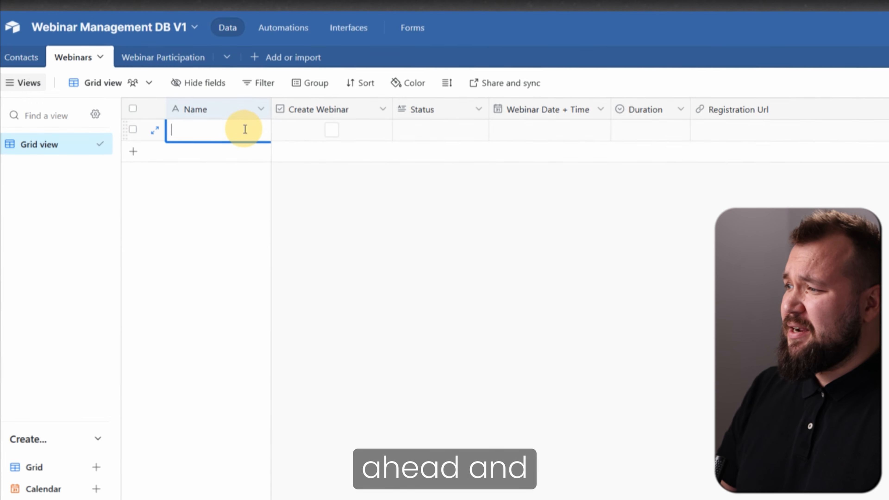
text(Nocode Discussion V3)
- Set the webinar's date and time to 11/12/2024 at 9:00am and its duration to 60min
click(538, 129)
click(539, 129)
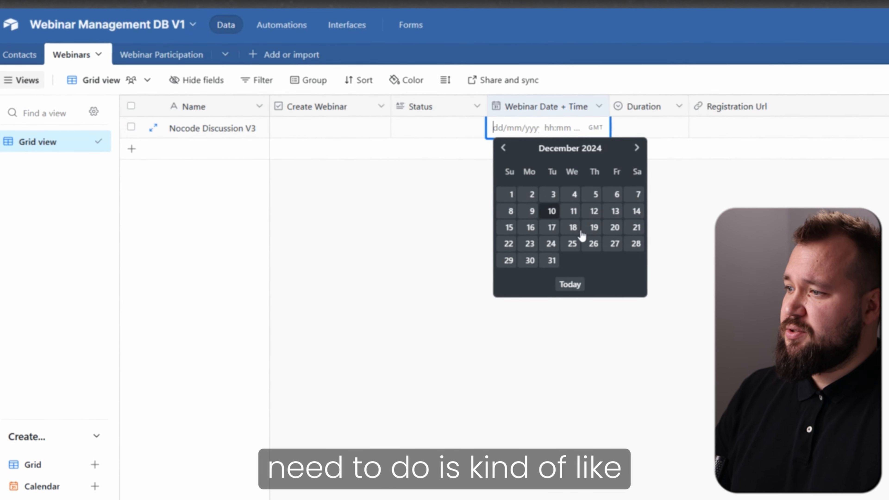
click(565, 209)
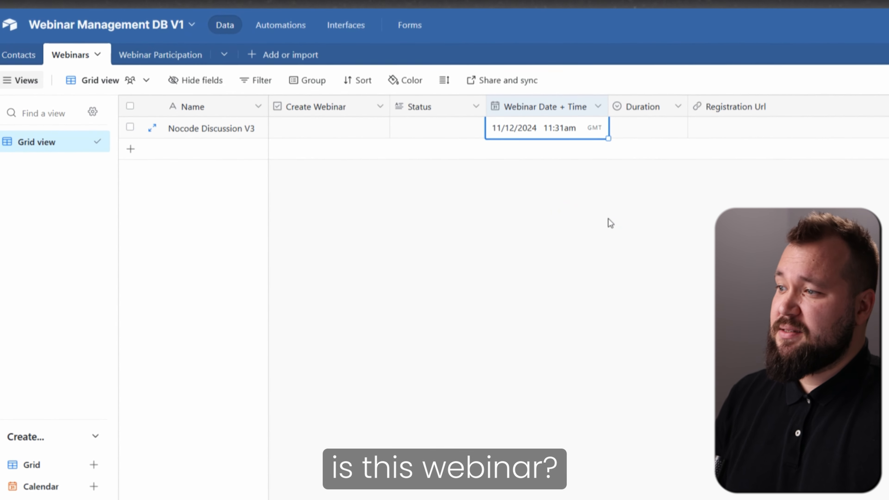
click(551, 132)
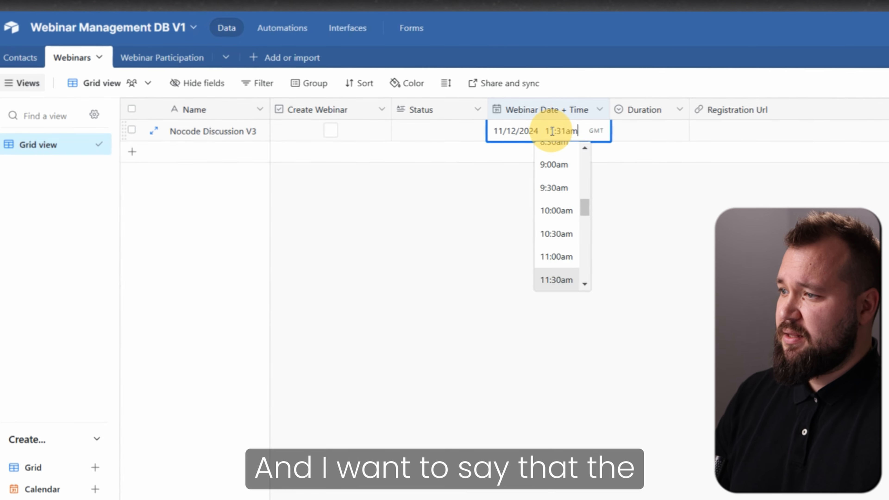
click(560, 163)
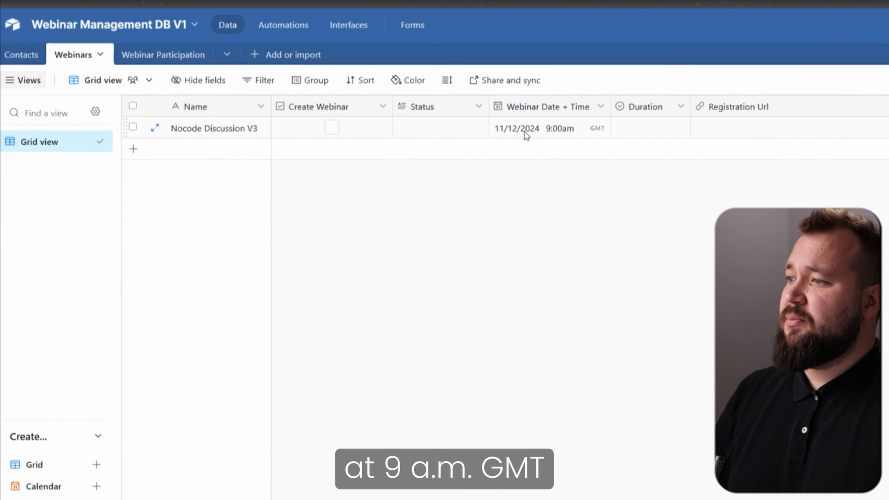
double_click(641, 128)
click(670, 200)
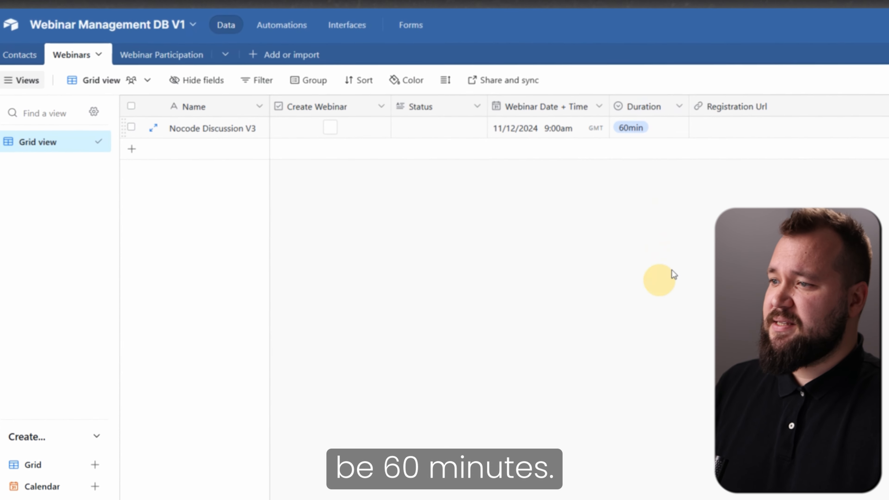
- Create a linked Webinar Participation record for Nocode Discussion V3 and assign the first contact to it
scroll(577, 210, right, 5)
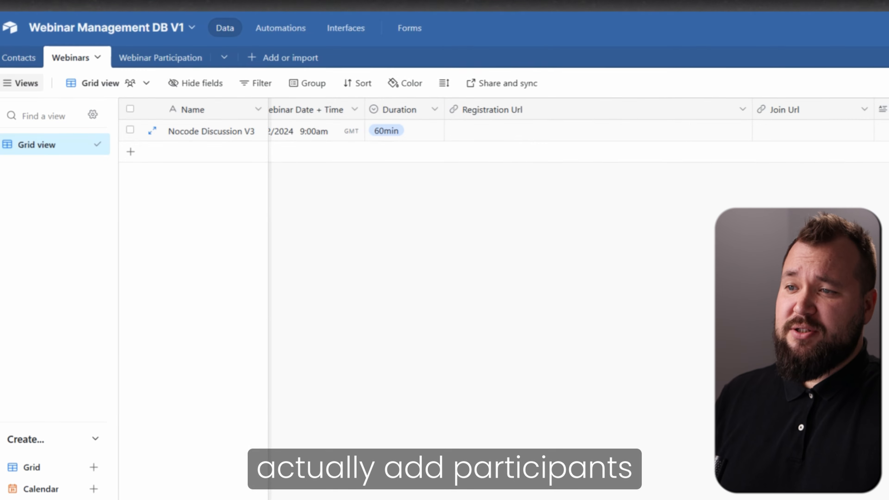
click(816, 119)
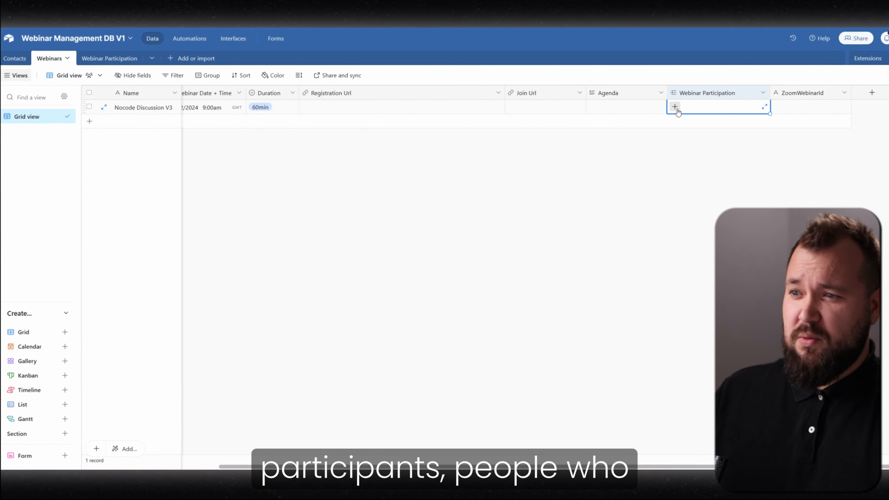
click(675, 109)
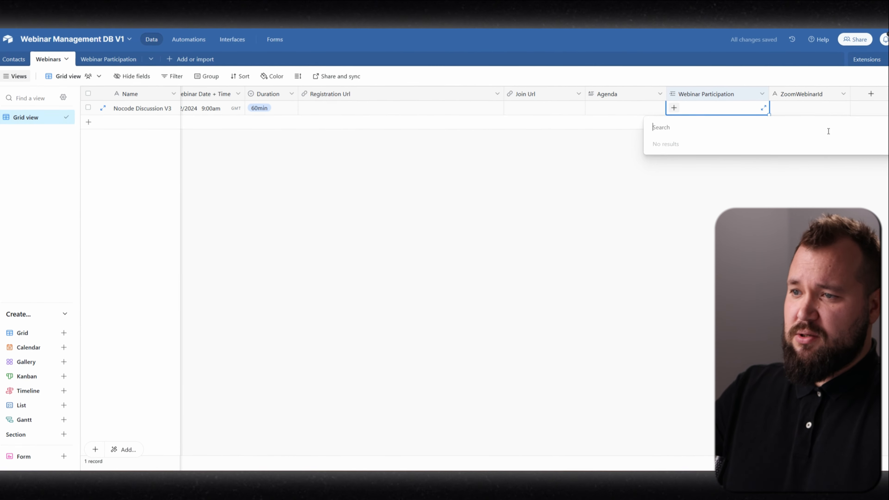
click(828, 131)
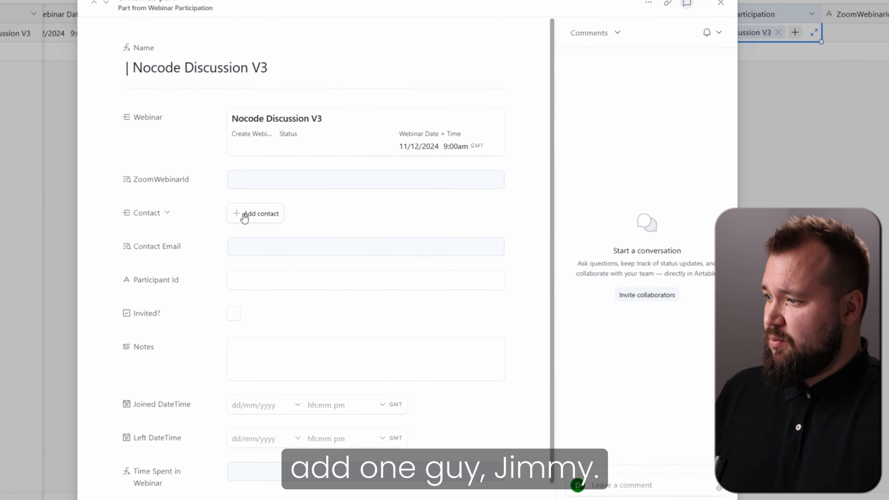
click(244, 215)
click(312, 289)
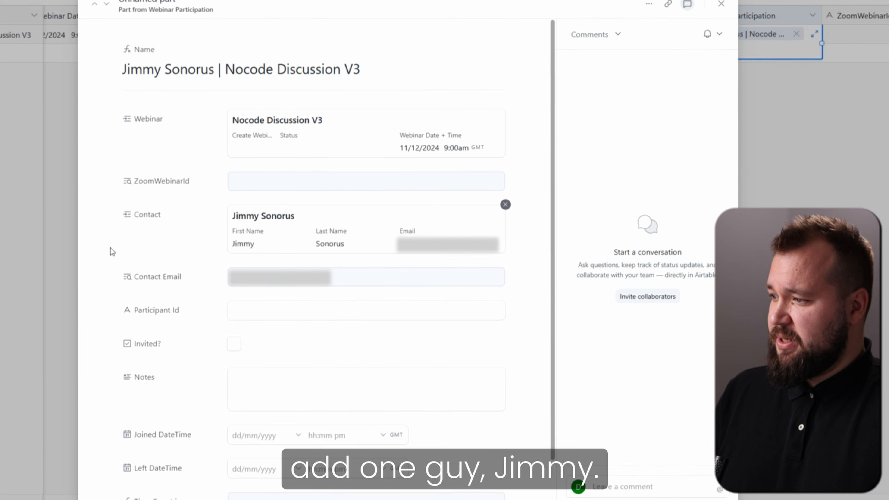
key(Escape)
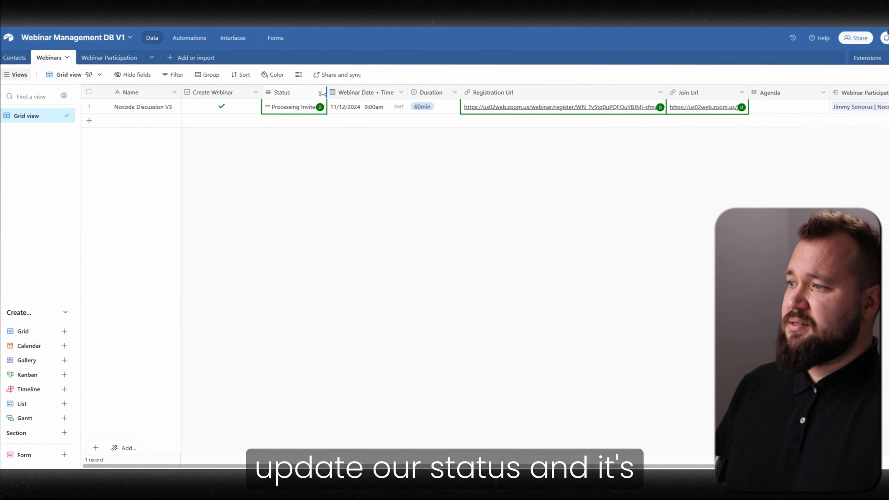
- Widen the Status field of the Webinars table and inspect the remaining fields of the webinar record
drag(322, 94, 395, 90)
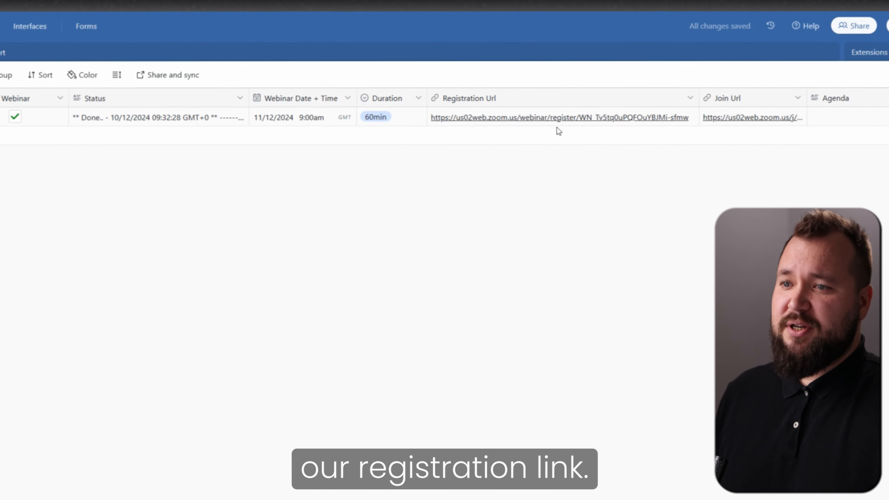
scroll(751, 121, right, 5)
click(761, 119)
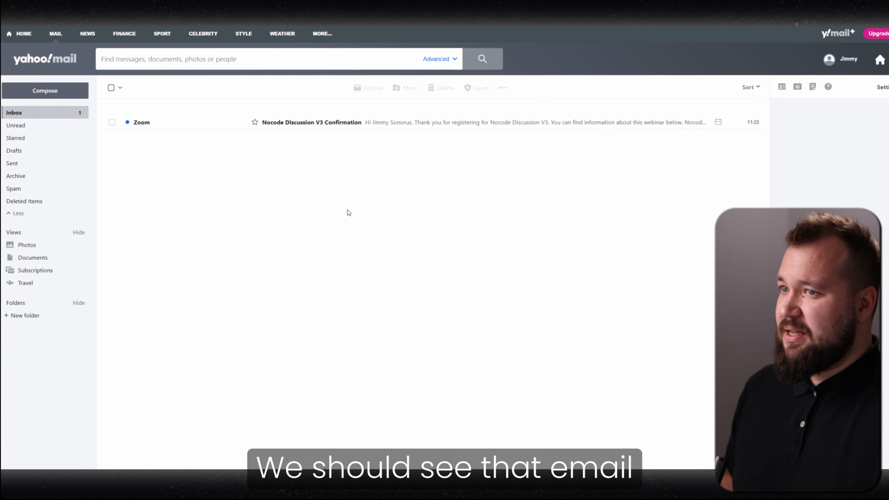
- In the Yahoo Mail inbox, read the Nocode Discussion V3 Confirmation email from Zoom and close it
click(323, 123)
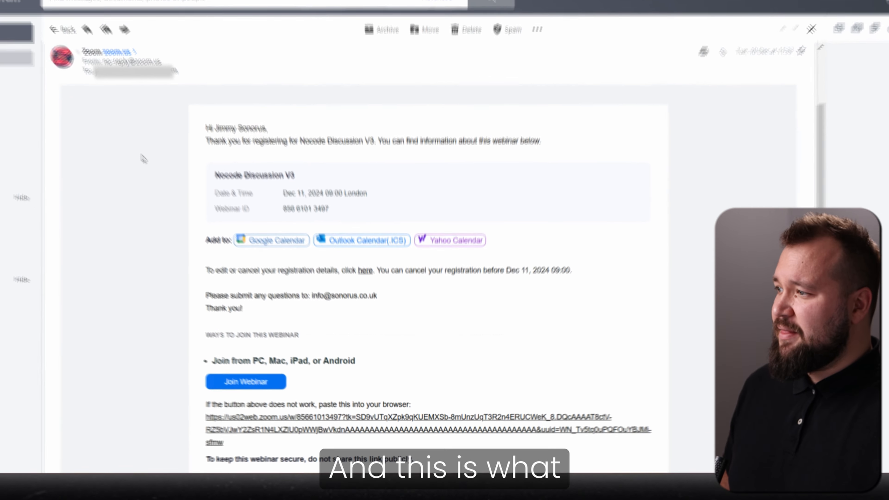
scroll(276, 180, down, 3)
scroll(407, 275, up, 7)
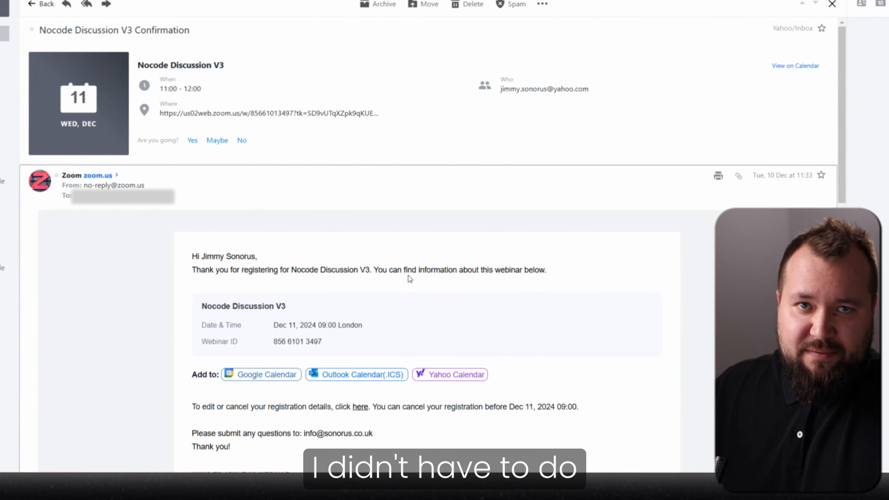
click(33, 4)
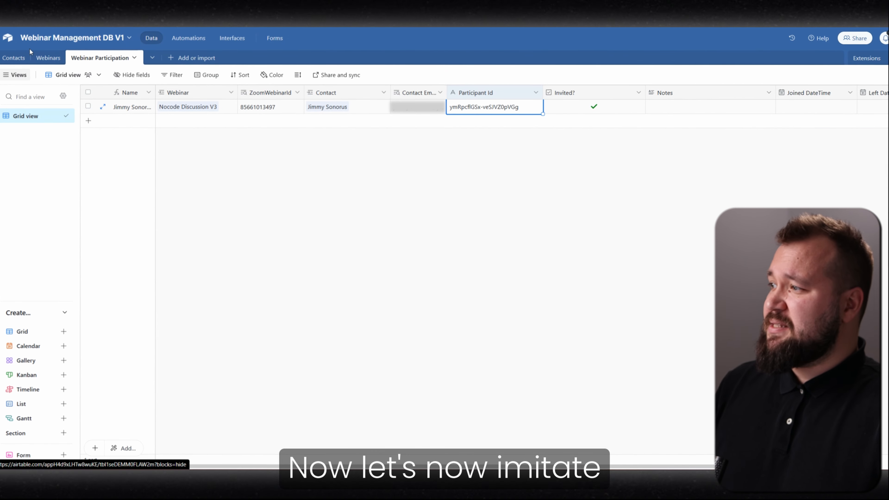
- Open the webinar's registration URL in a private browser window and register an attendee with first name, last name and email address
click(46, 58)
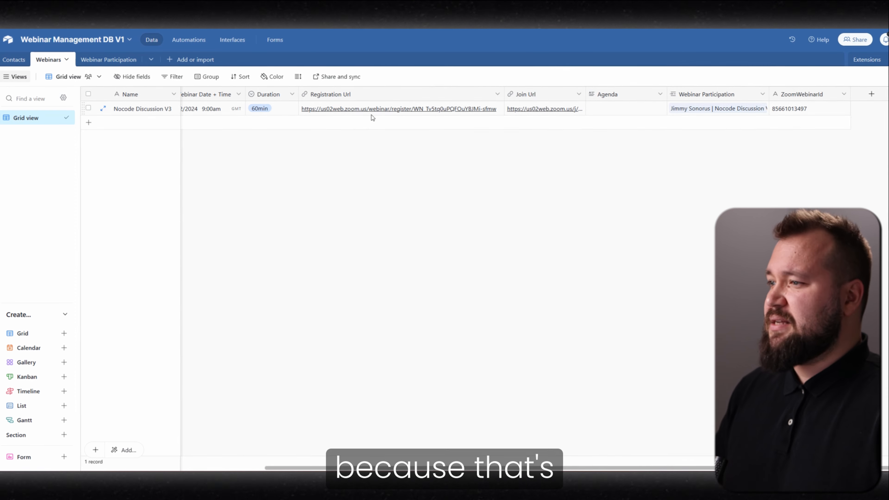
click(385, 111)
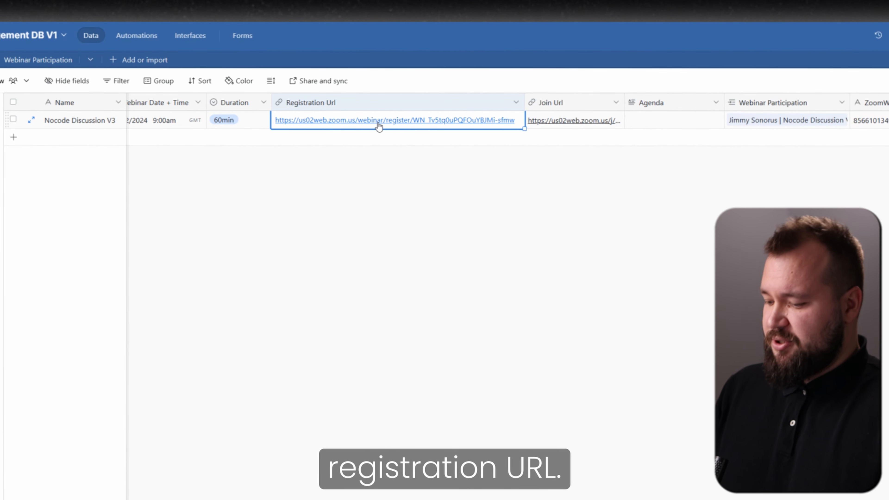
key(ctrl+shift+n)
text(https://us02web.zoom.us/webinar/register/WN_Tv5tq0uPQFOuYBJMi-sfmw)
key(Return)
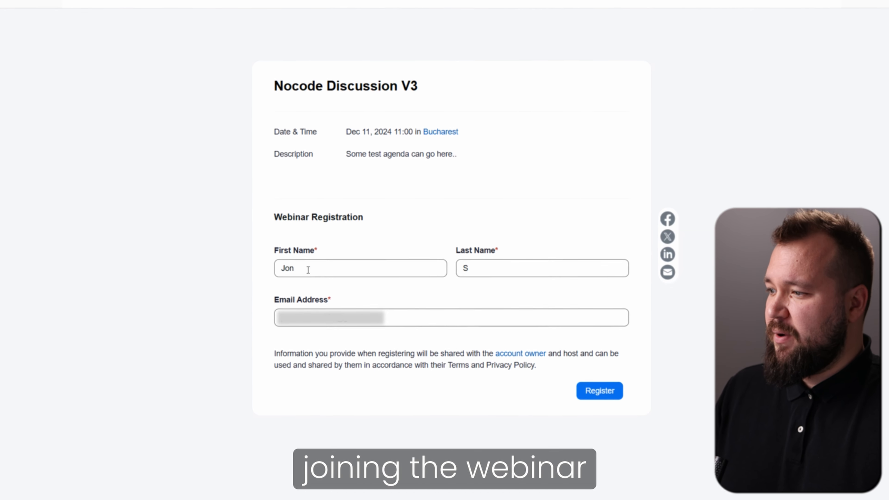
click(593, 389)
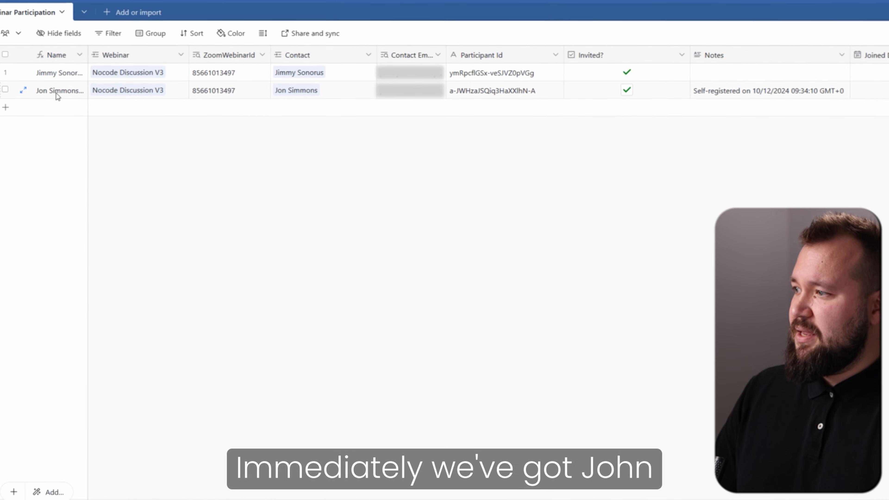
- Examine the self-registered attendee's record in the Webinar Participation table, including its Notes field
click(57, 92)
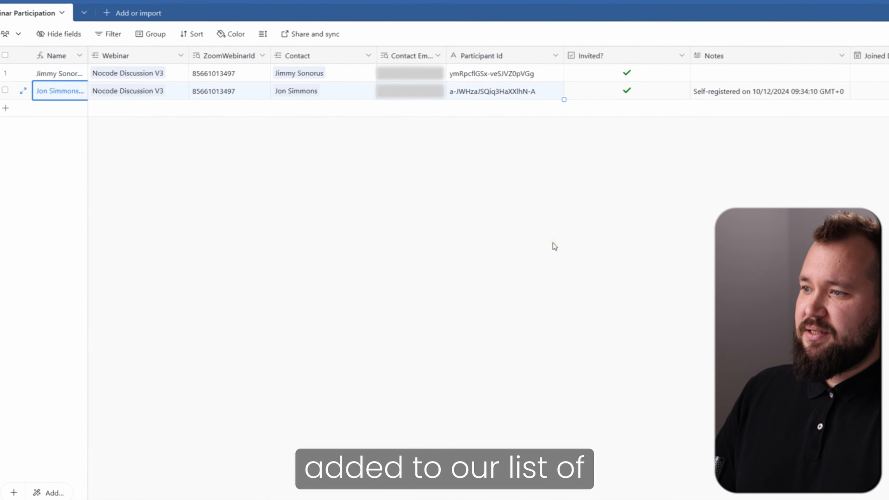
click(158, 192)
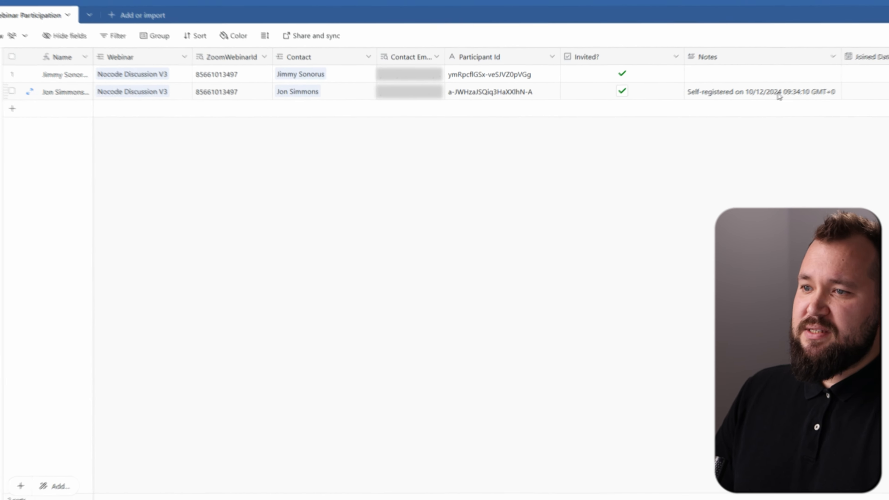
click(779, 94)
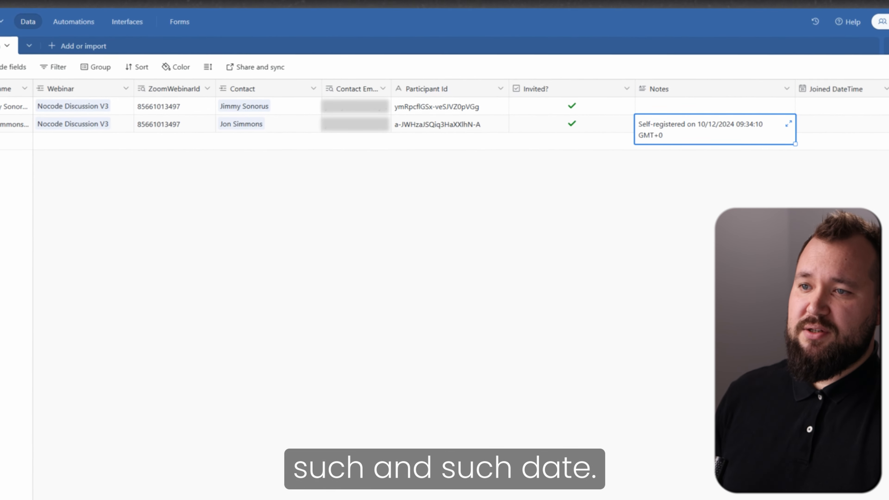
click(540, 197)
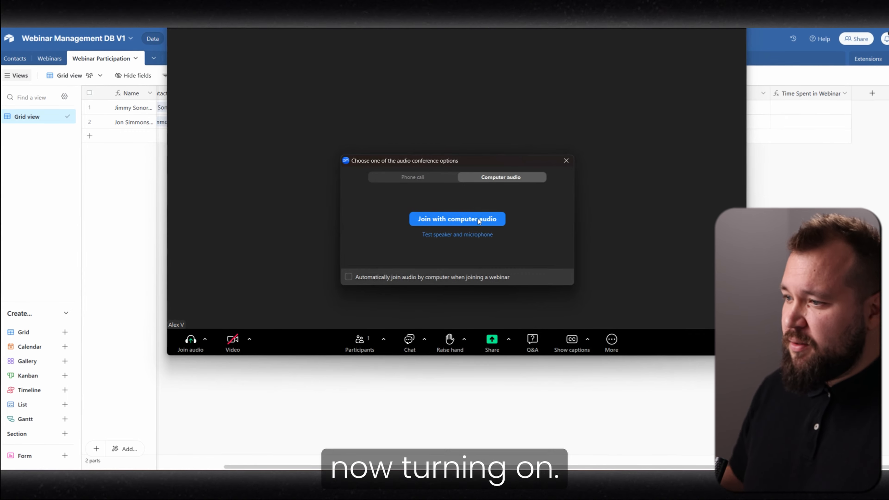
- Join the Zoom webinar with computer audio and display its participants list
click(478, 219)
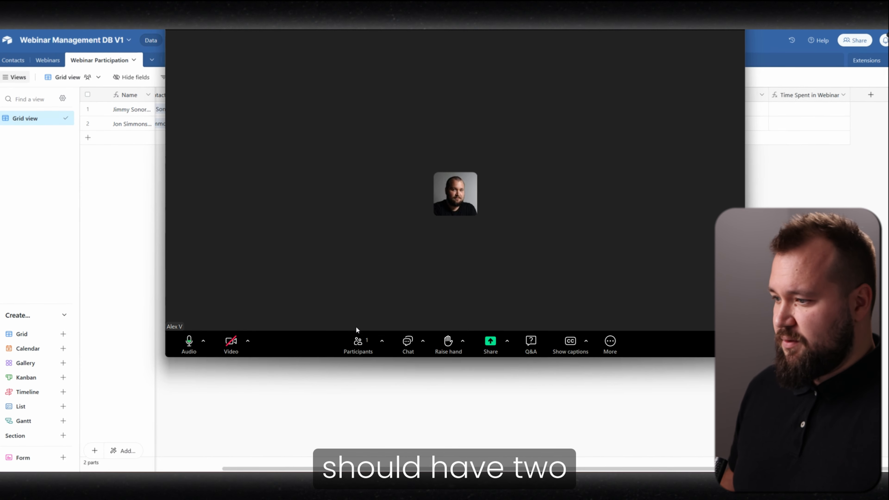
click(354, 337)
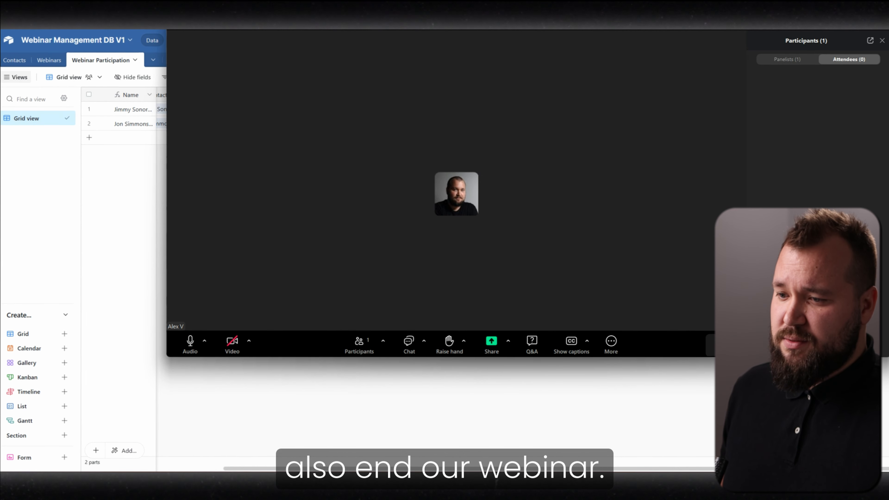
- Move the Zoom window below the participation records and end the webinar for all
click(712, 345)
drag(661, 11, 679, 224)
drag(609, 228, 608, 289)
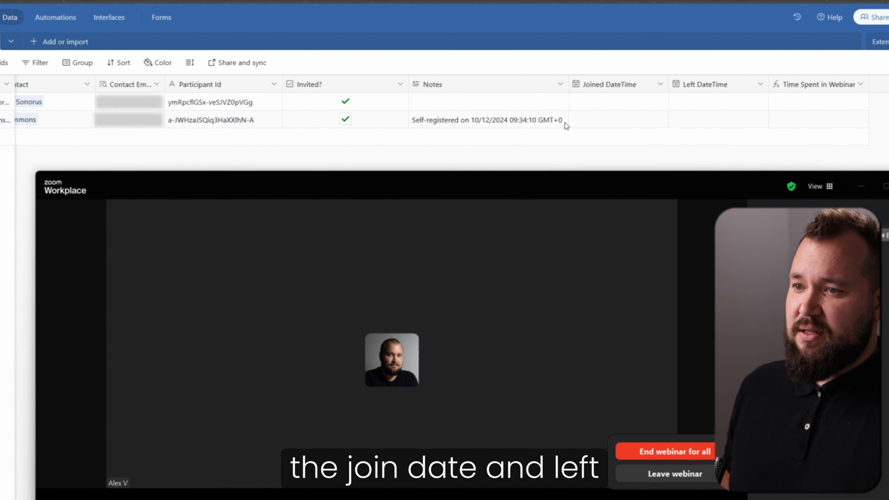
click(656, 450)
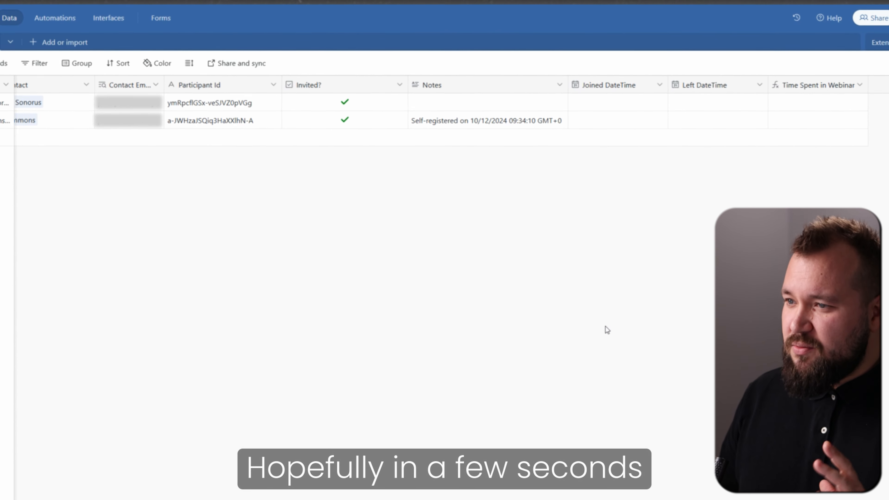
- Check the self-registered attendee's Joined DateTime, Left DateTime and Time Spent in Webinar fields
drag(616, 124, 712, 128)
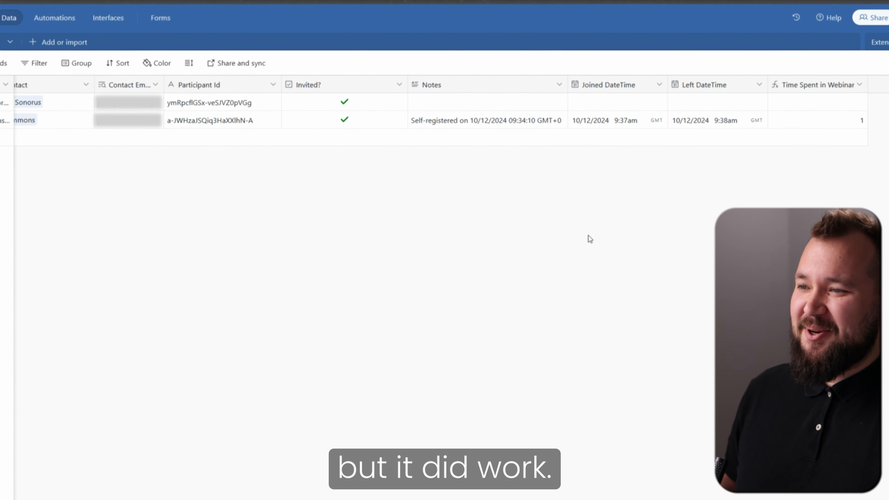
click(836, 121)
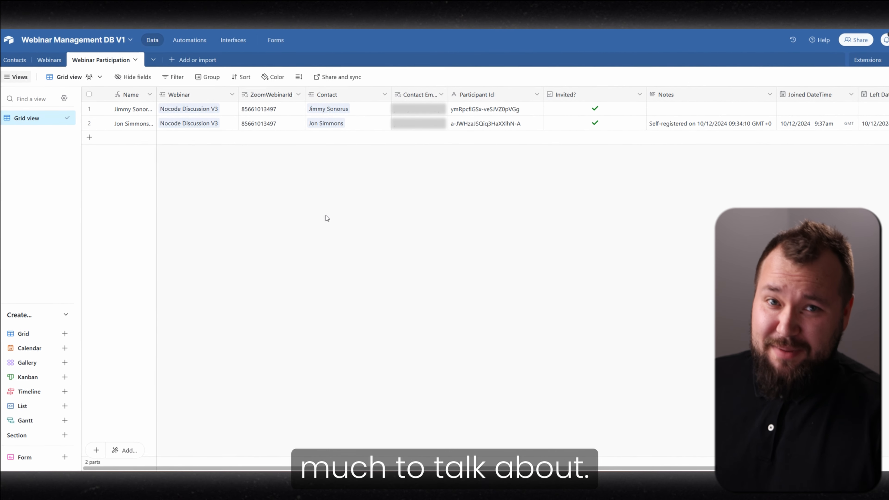
- Review the fields of the Contacts table and the first fields of the Webinars table
click(14, 58)
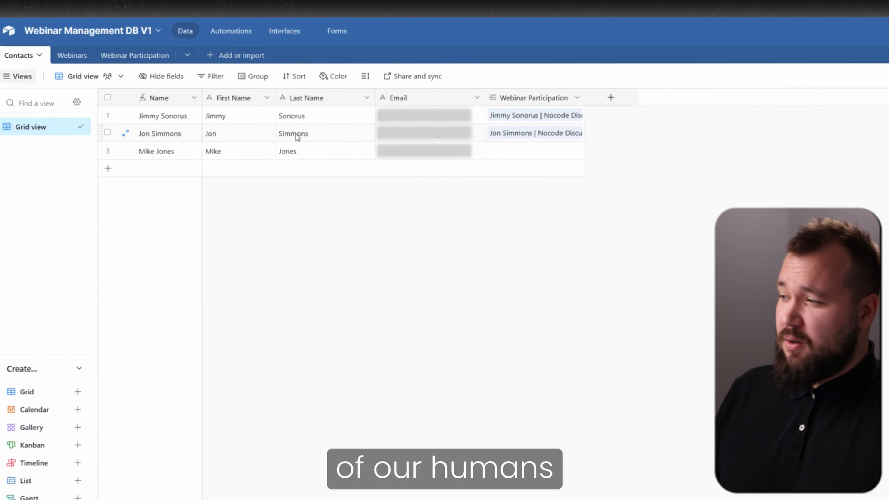
click(232, 119)
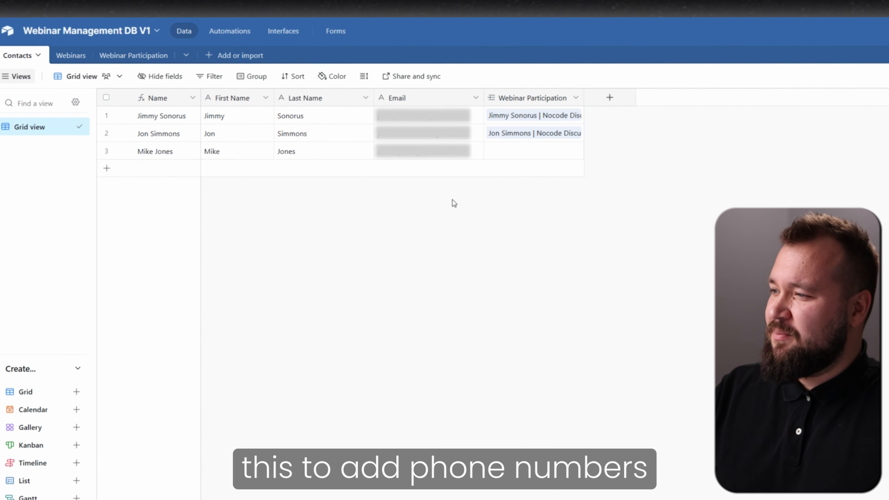
click(75, 53)
scroll(269, 116, left, 5)
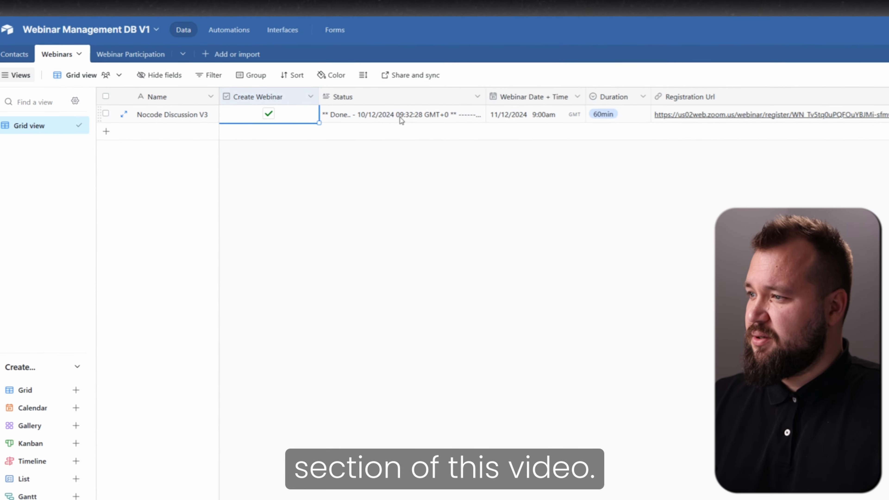
- Review the webinar record's Status and Create Webinar fields and the configuration of the Webinar Date + Time field
click(402, 119)
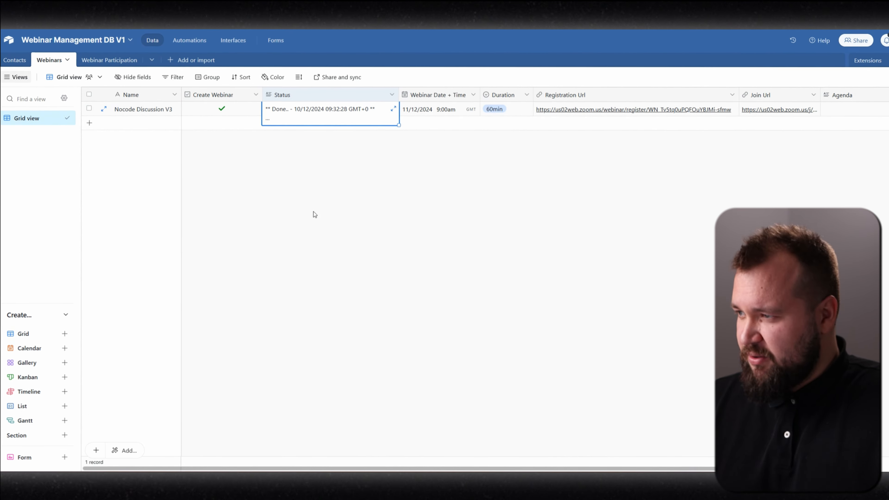
click(246, 111)
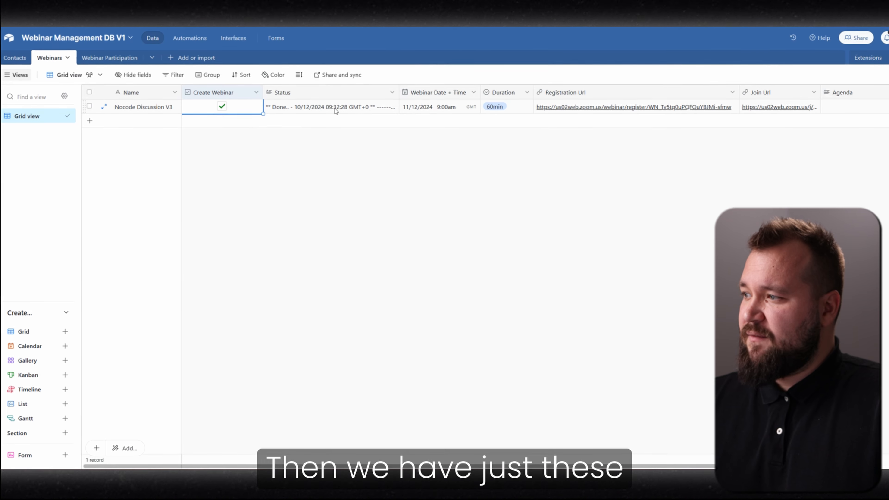
click(444, 107)
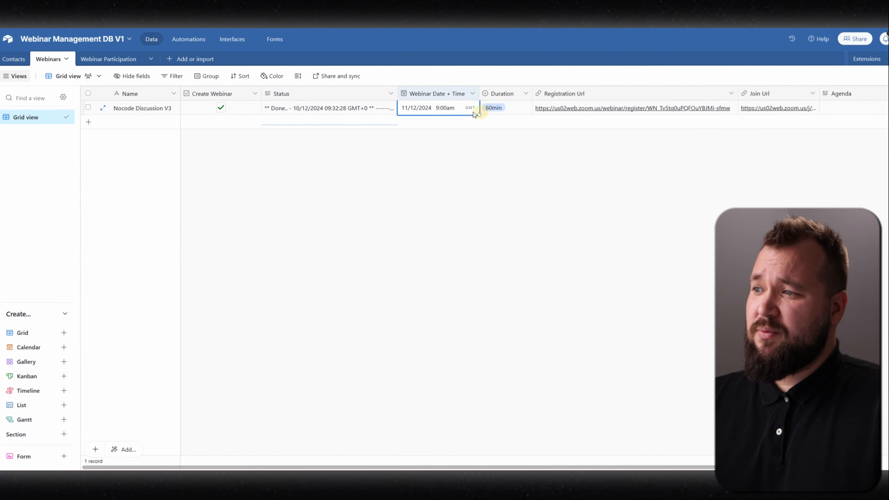
double_click(453, 94)
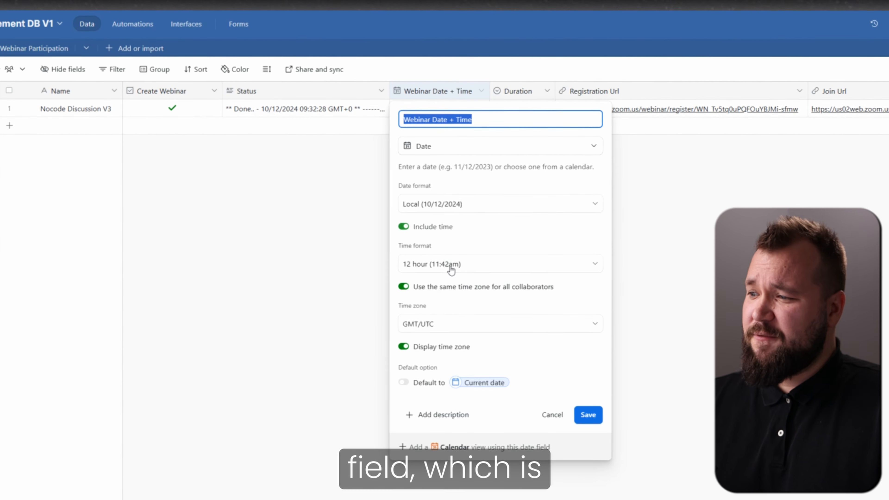
click(259, 259)
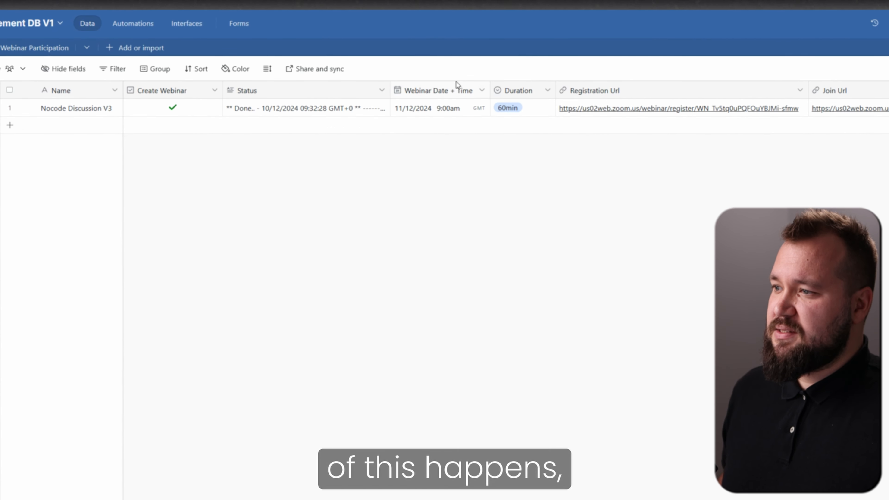
- Check the webinar record's Duration options and its Agenda and ZoomWebinarId fields
click(444, 109)
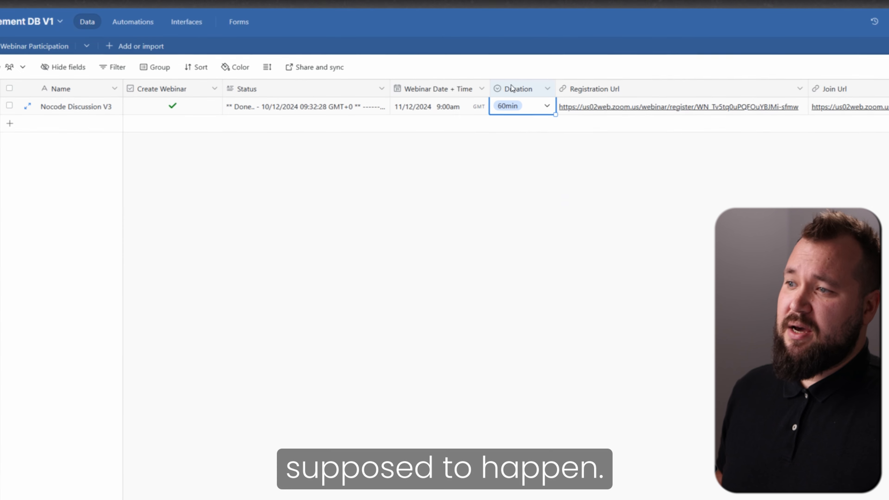
click(540, 110)
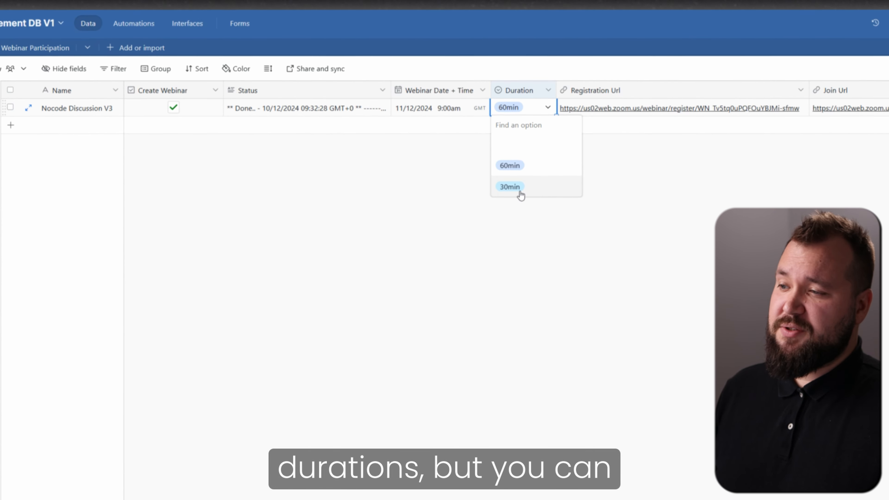
click(564, 199)
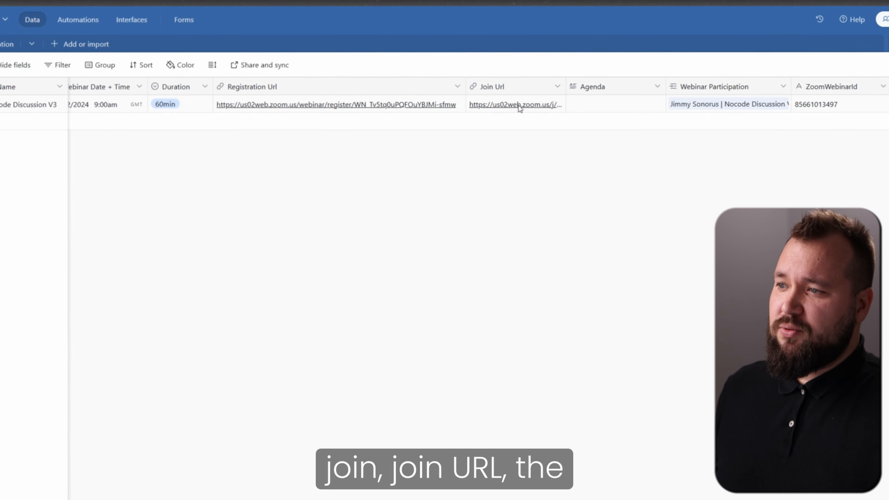
click(594, 103)
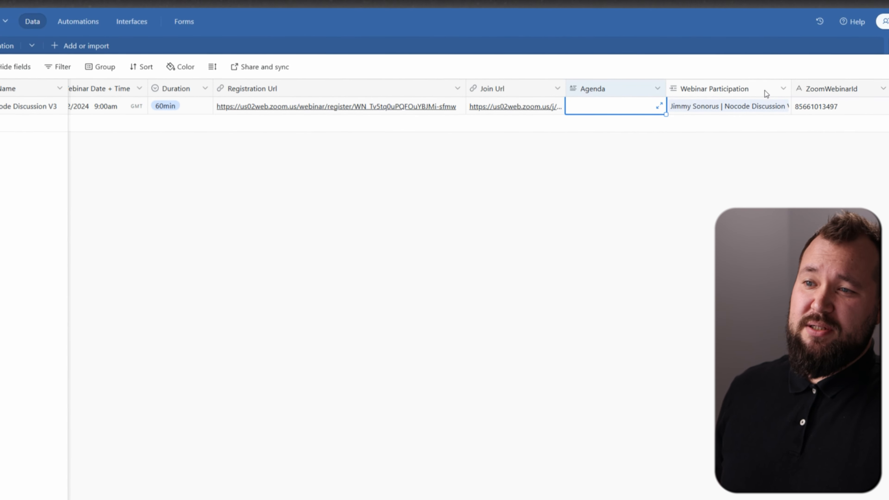
click(841, 106)
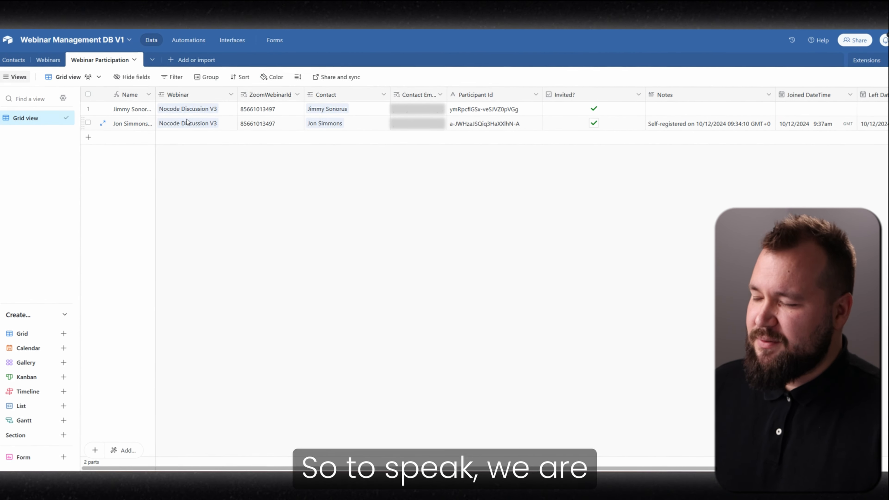
- Examine the Webinar Participation table's linked Webinar and Contact fields, the ZoomWebinarId lookup configuration, and the Participant Id values
click(197, 109)
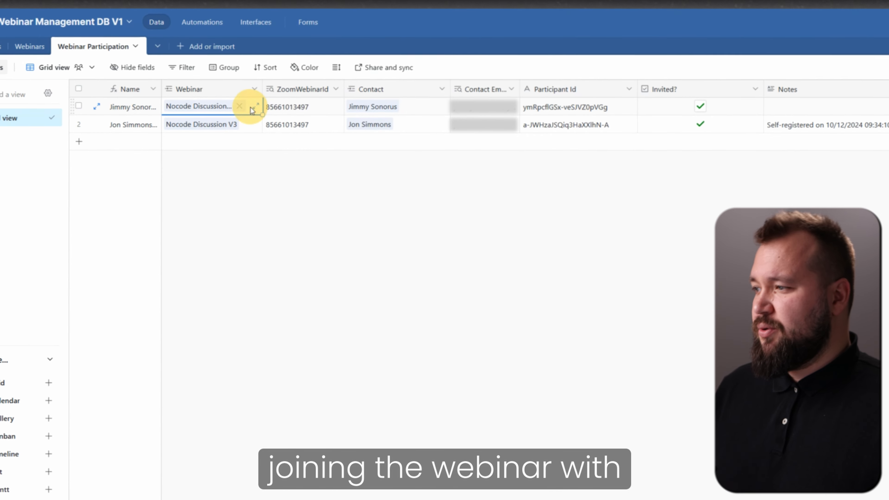
click(429, 108)
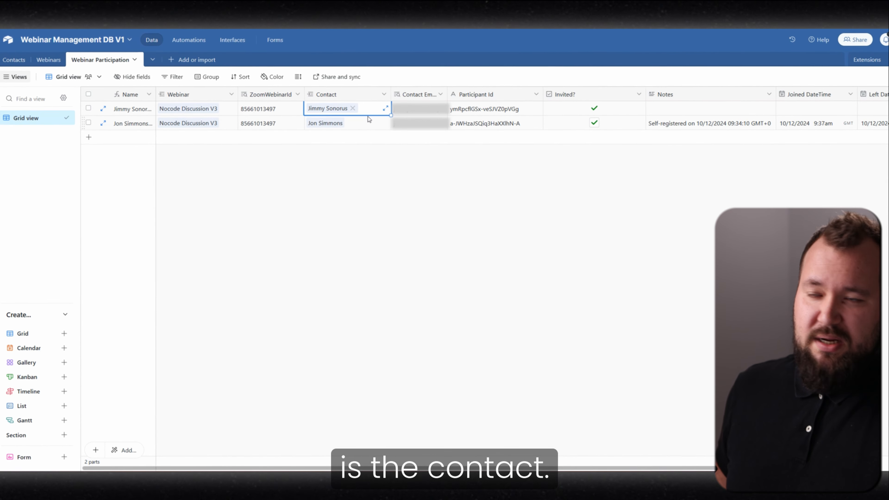
double_click(272, 95)
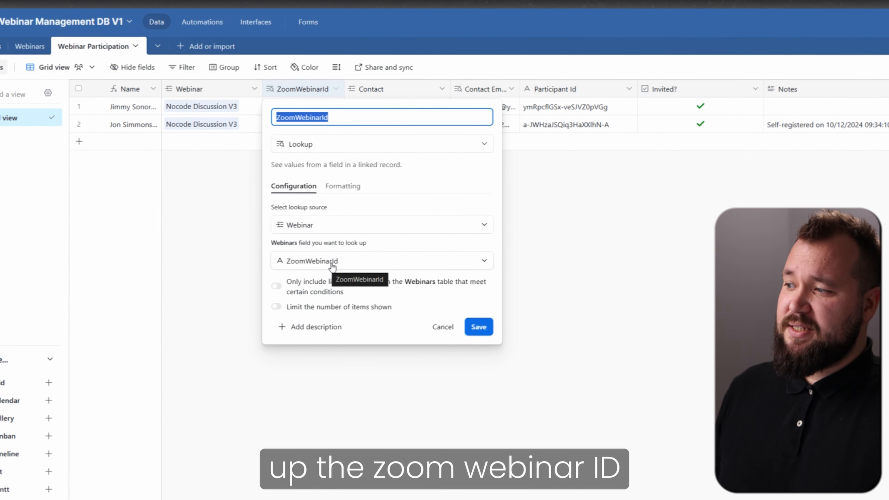
click(197, 91)
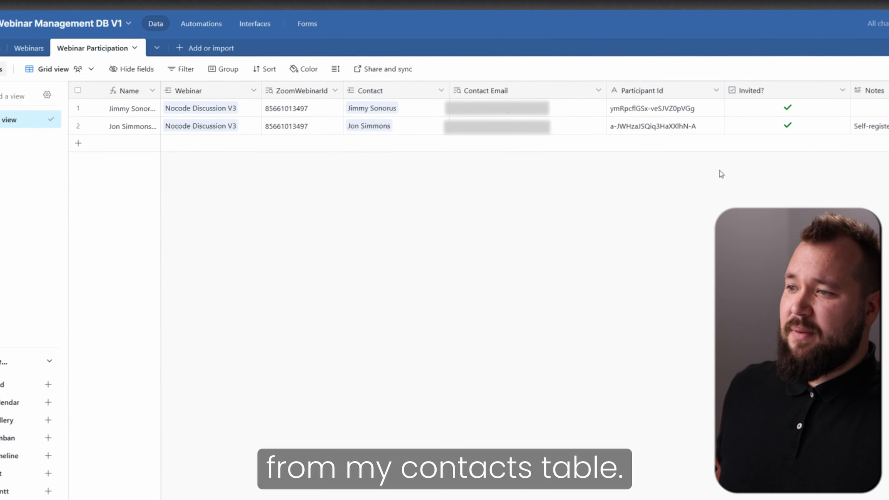
drag(640, 108, 687, 171)
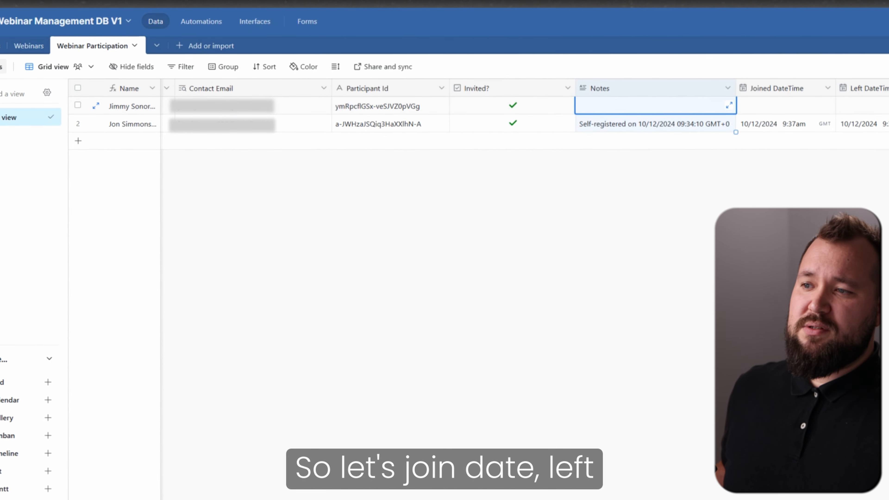
- Examine the Joined DateTime field's configuration and the Time Spent in Webinar formula, closing both without changes
double_click(752, 89)
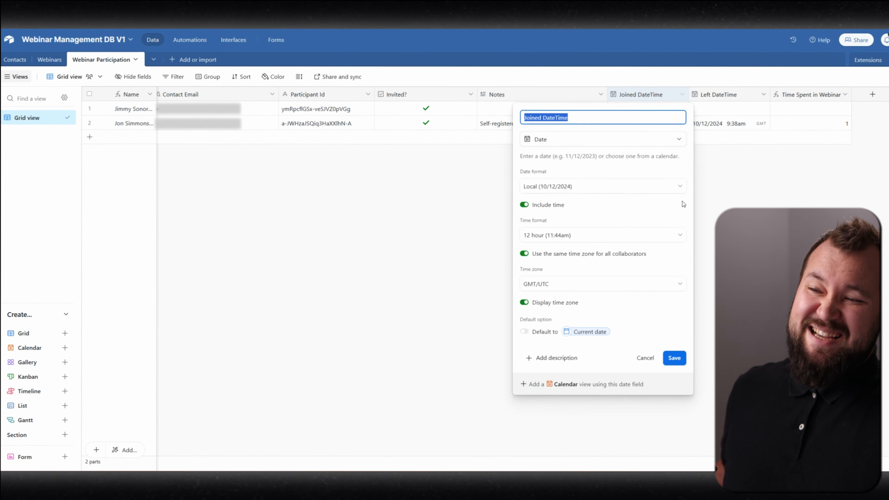
click(726, 205)
double_click(812, 95)
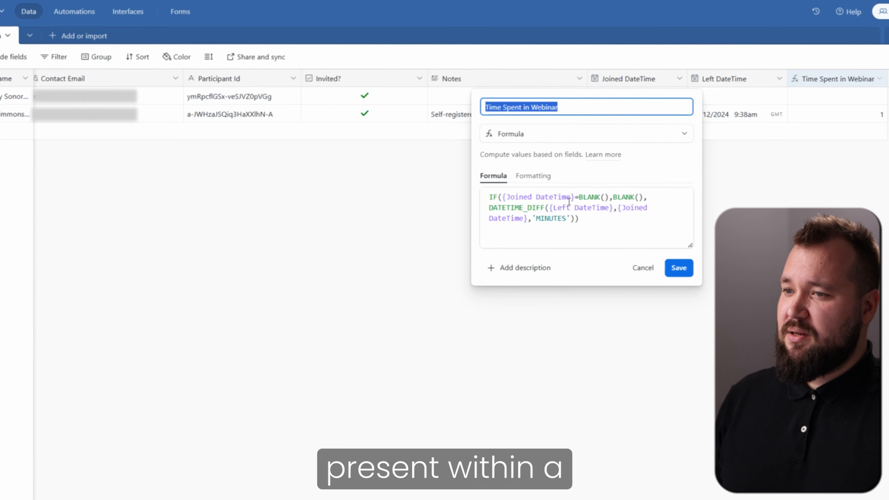
click(515, 196)
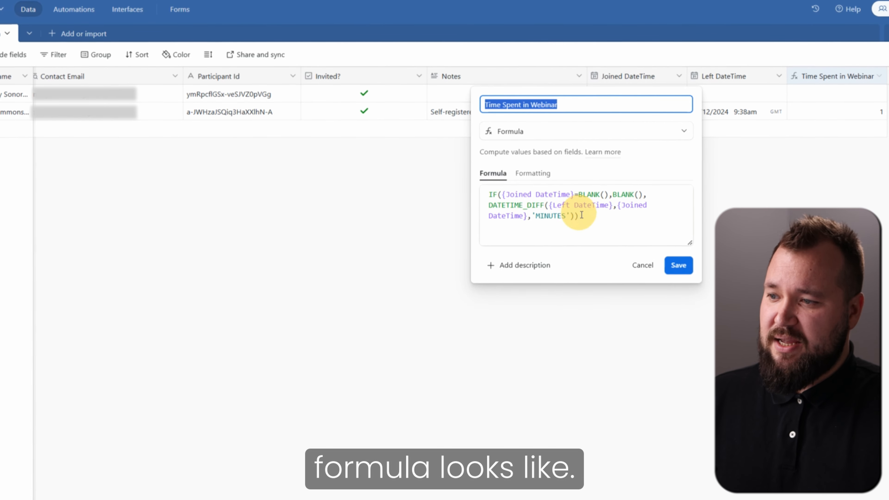
click(680, 265)
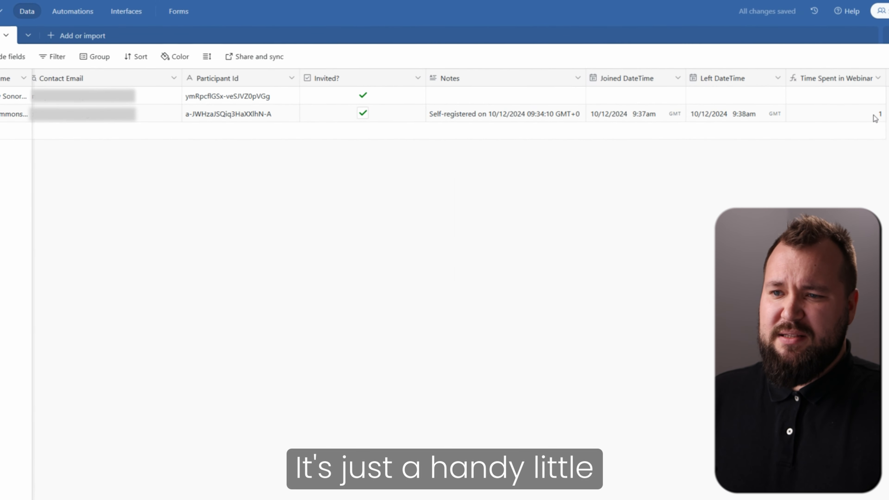
drag(674, 116, 836, 158)
click(863, 132)
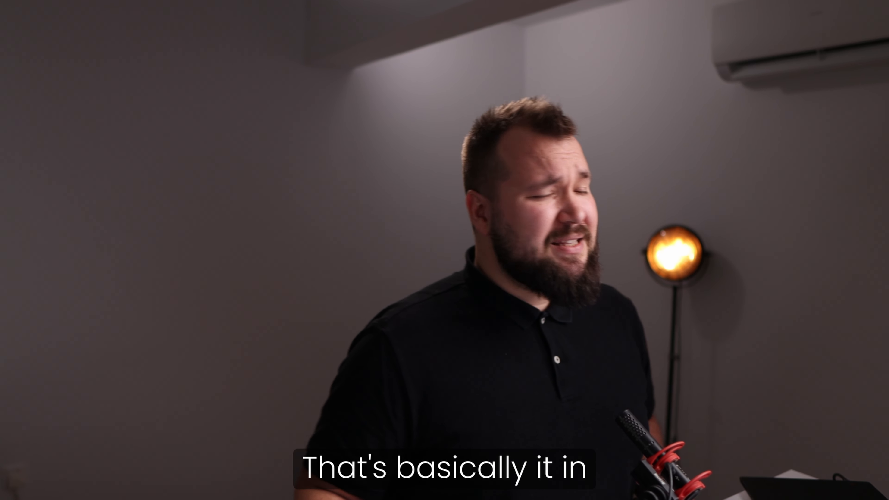
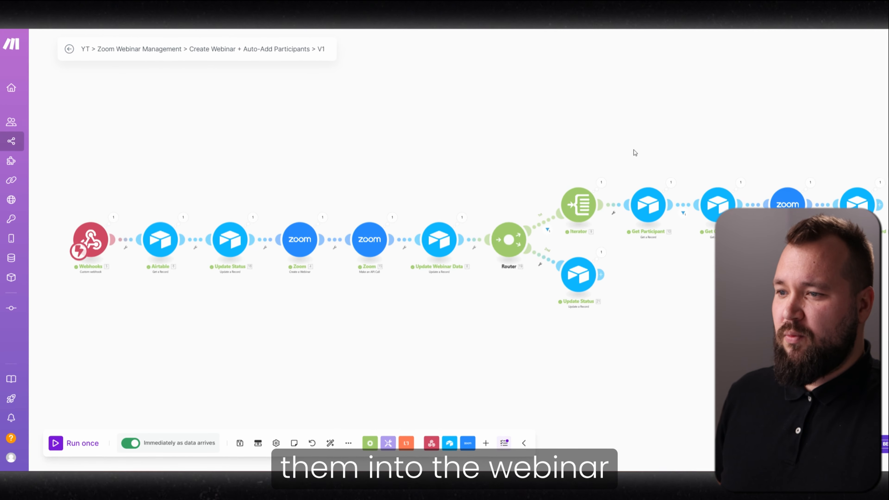
- Survey the Make scenario's modules across both router branches and open the custom webhook that starts it
drag(614, 150, 496, 136)
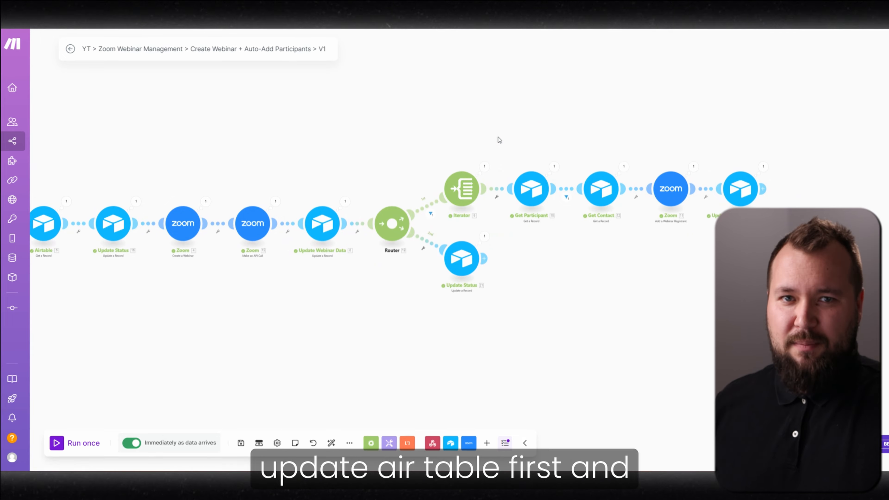
drag(247, 151, 466, 139)
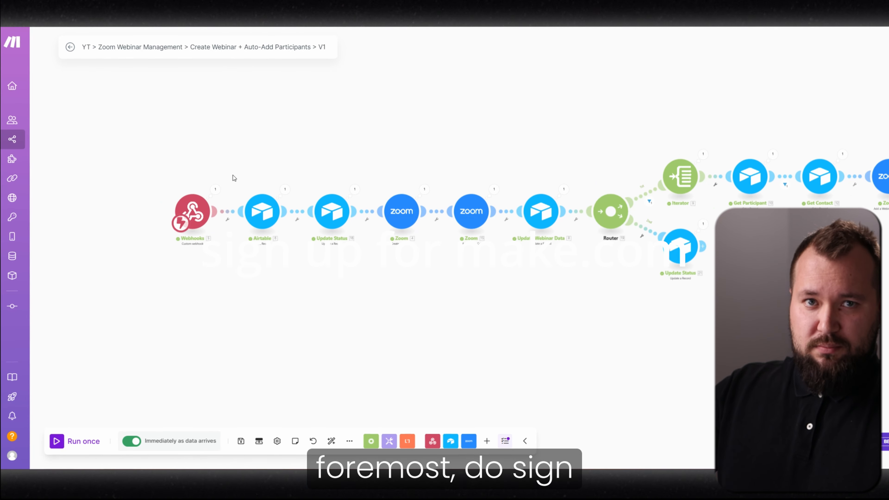
scroll(206, 187, up, 3)
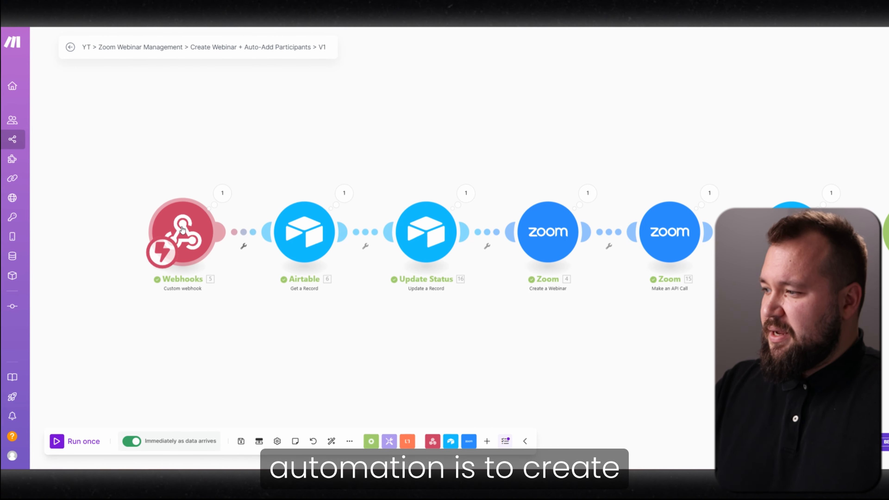
click(188, 230)
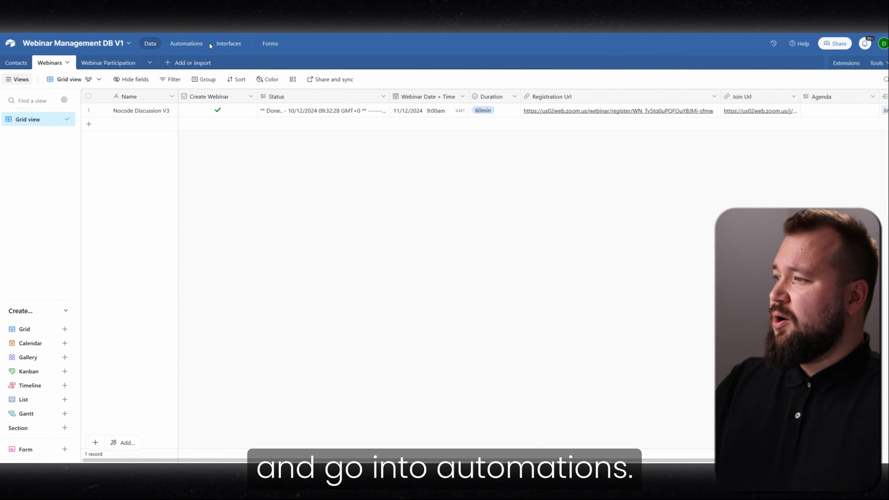
- Open the base's automations and review the Create Webinar automation's trigger condition and script action
click(199, 44)
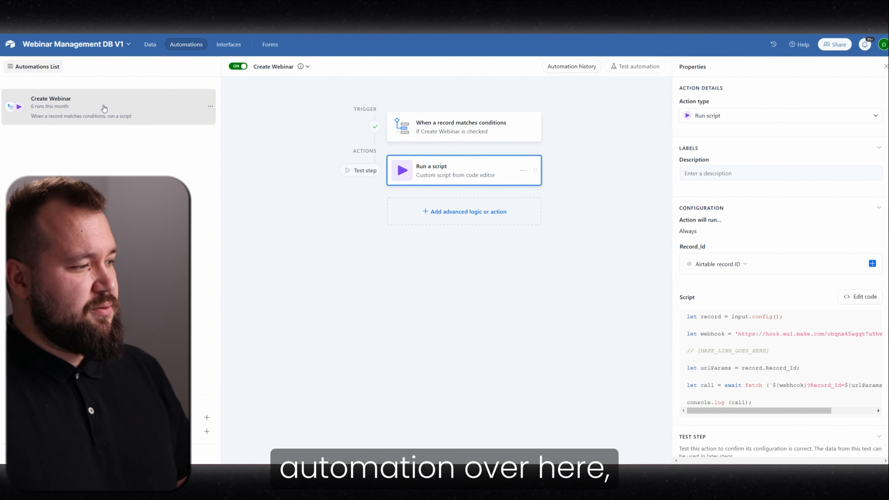
click(492, 123)
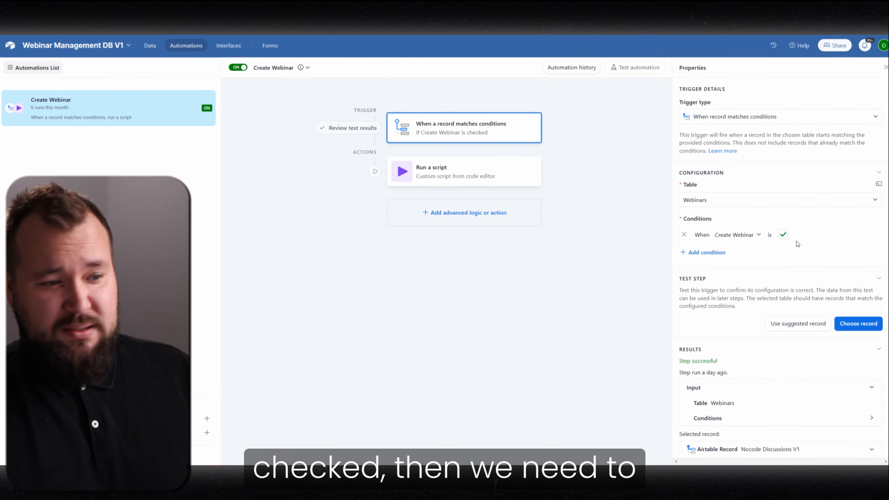
click(477, 174)
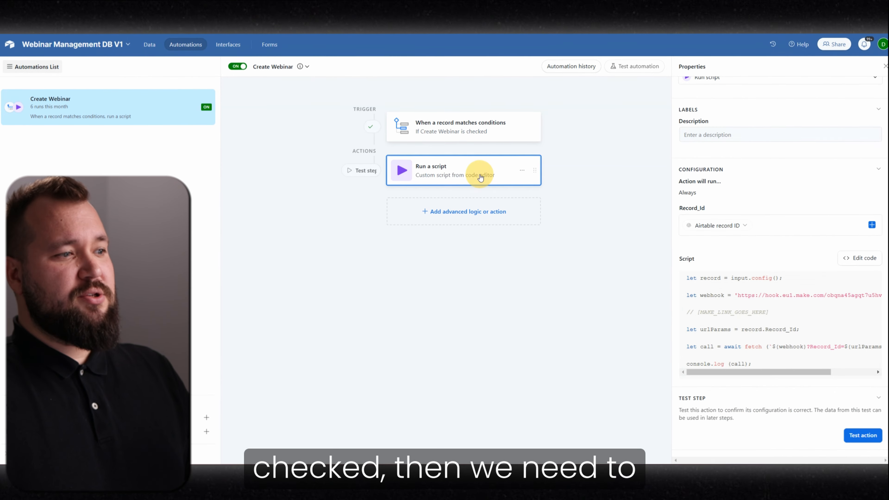
- Map the script's Record_Id input variable to the trigger's Airtable record ID, finish editing the script, and return to the base's data
click(872, 260)
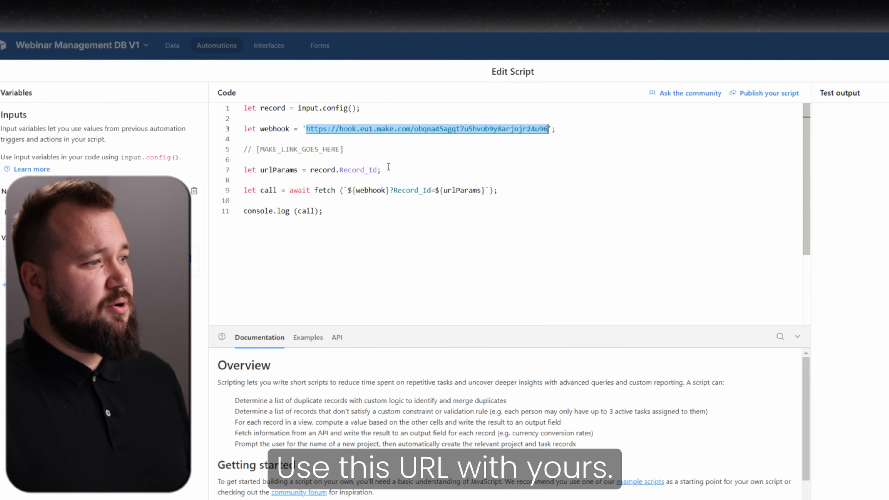
double_click(21, 211)
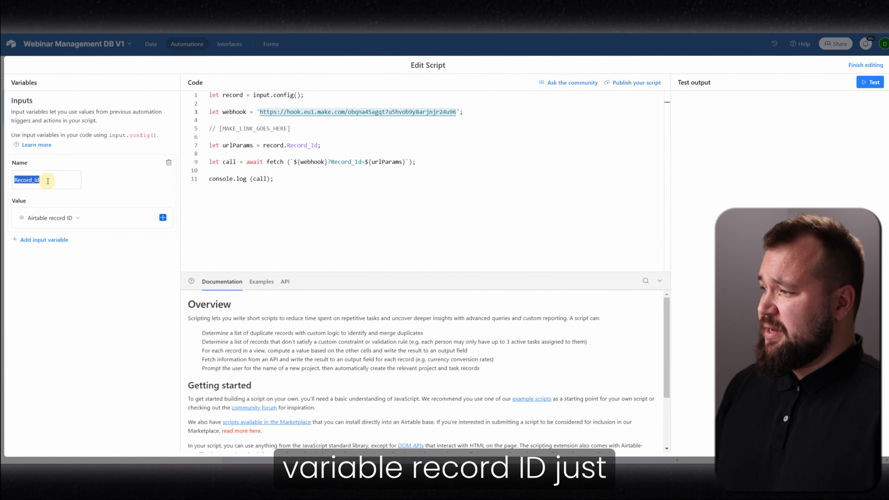
click(111, 220)
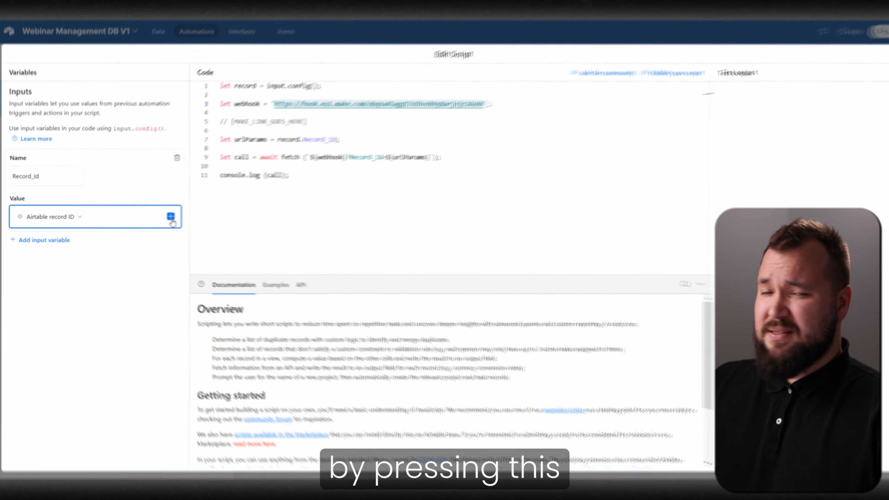
click(170, 216)
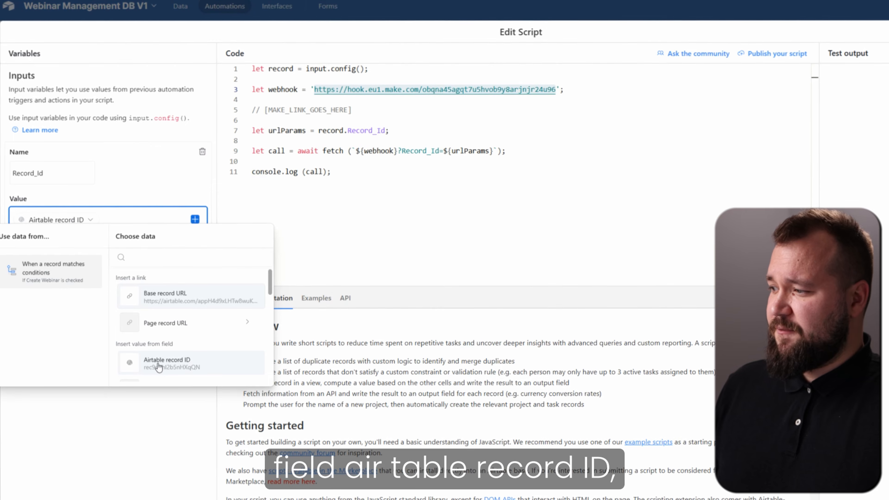
click(166, 367)
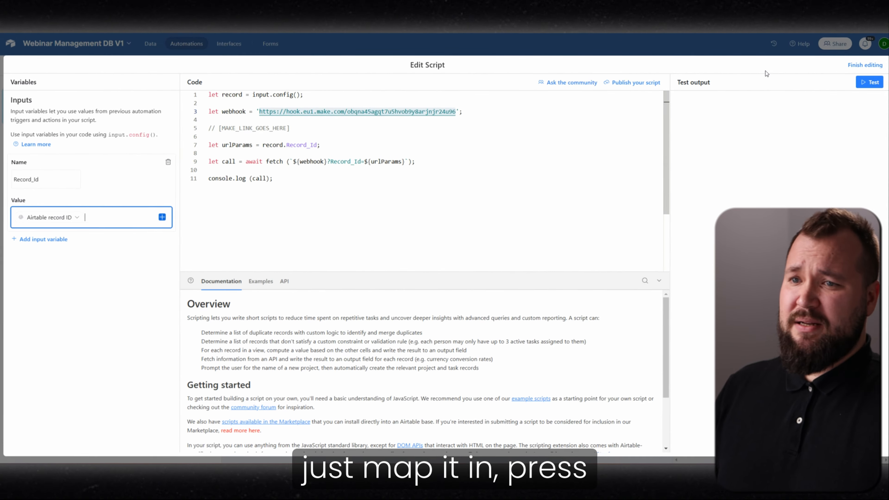
click(863, 66)
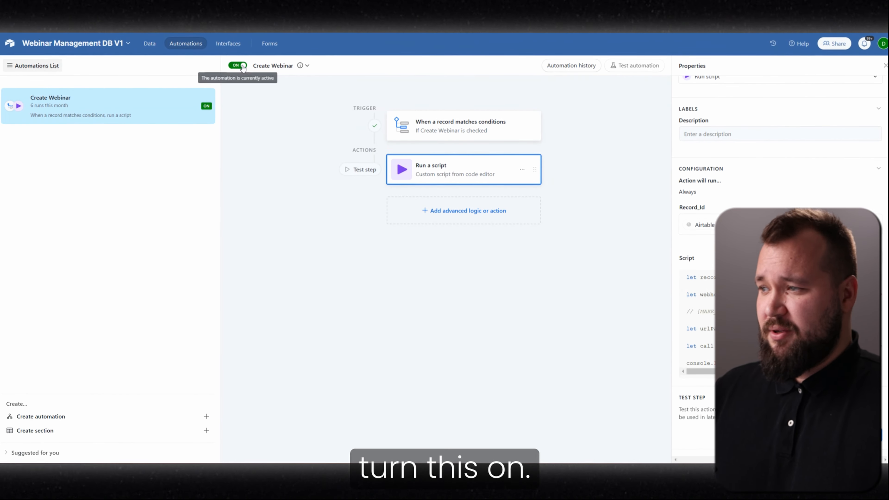
click(148, 43)
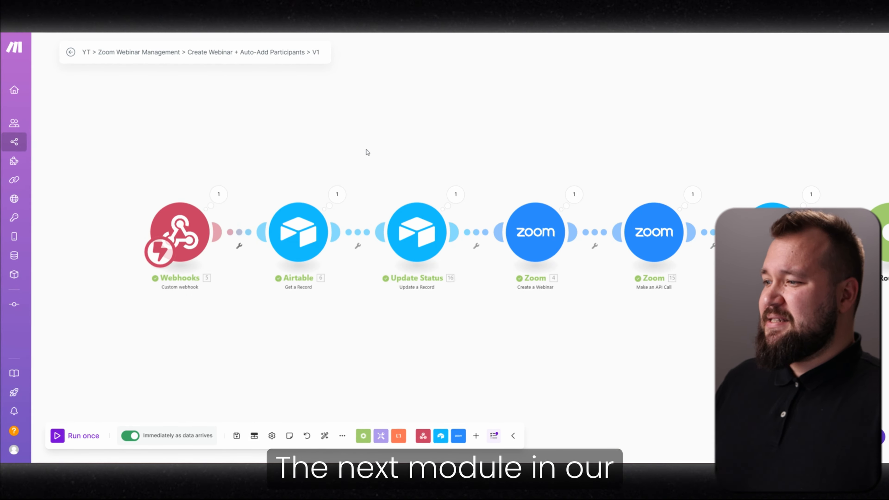
- Review the Airtable Get a Record module that follows the webhook and open the Update Status module
scroll(365, 151, down, 2)
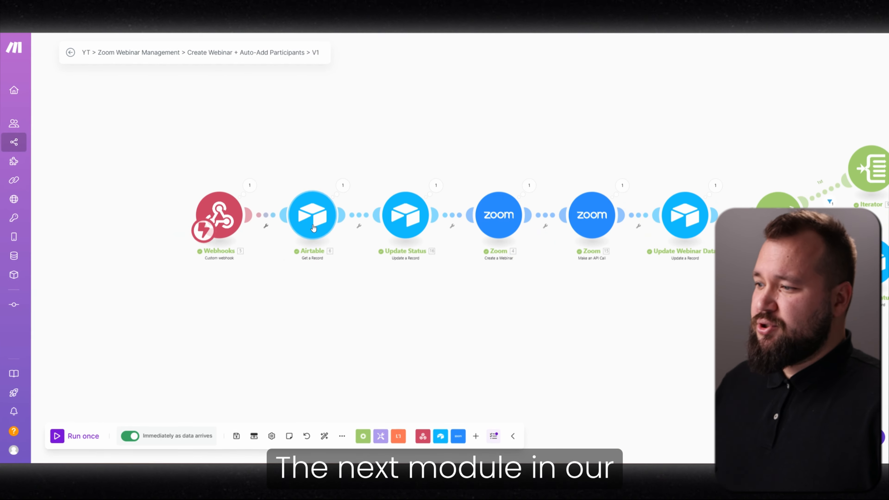
drag(525, 137, 382, 164)
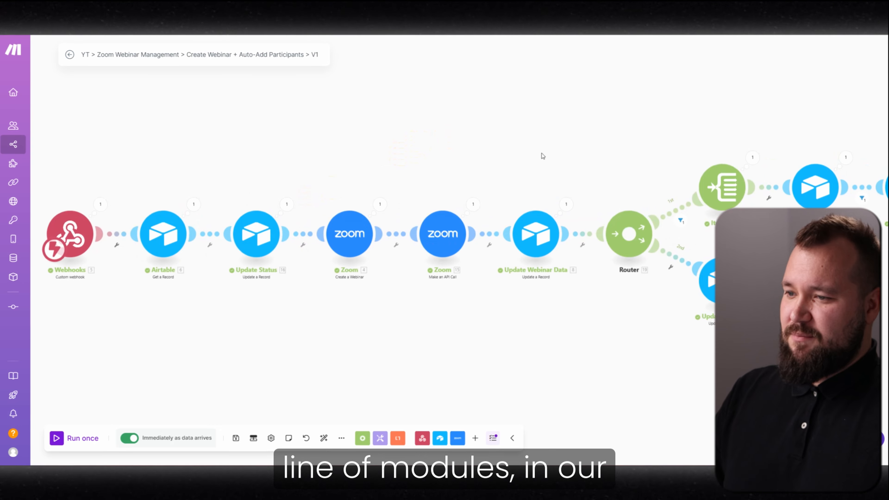
scroll(540, 153, down, 2)
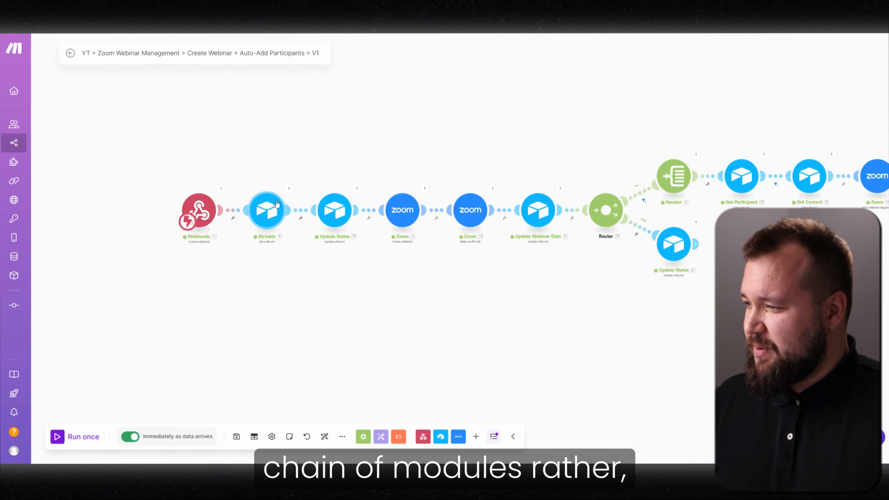
click(280, 203)
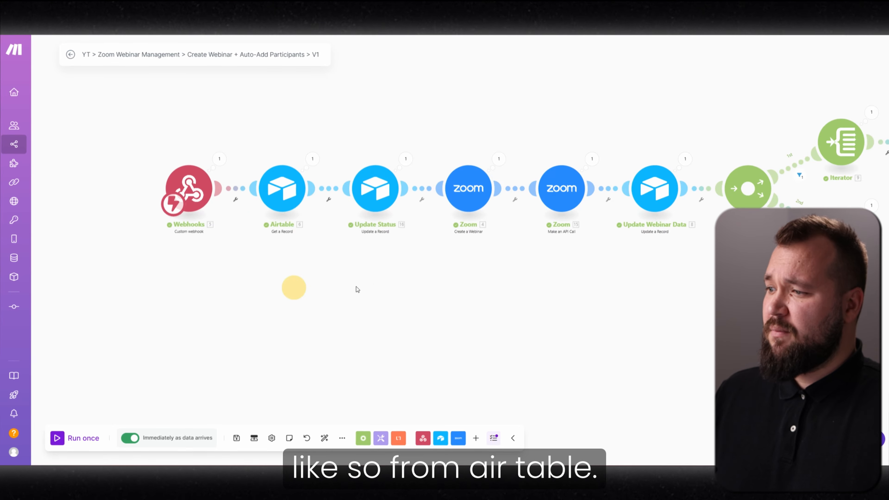
click(351, 194)
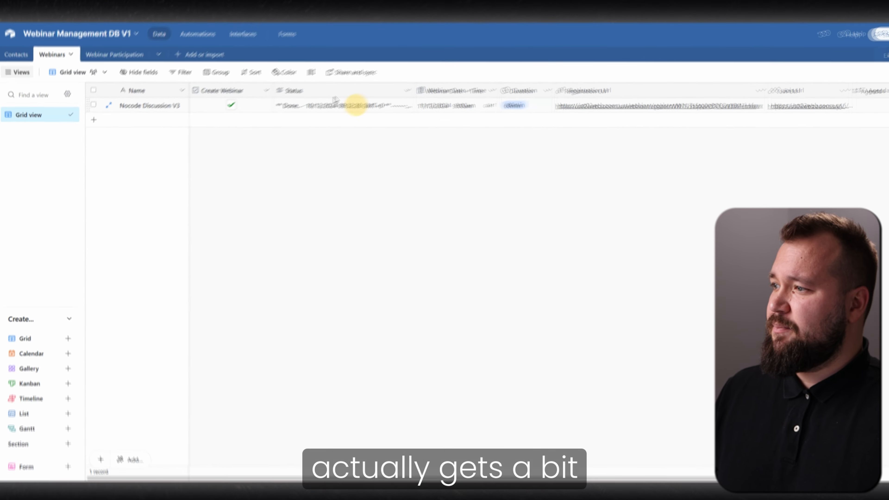
- In the Airtable Webinars table, expand the Nocode Discussion V3 record's Status text and examine its Starting Up entry
click(310, 110)
click(386, 112)
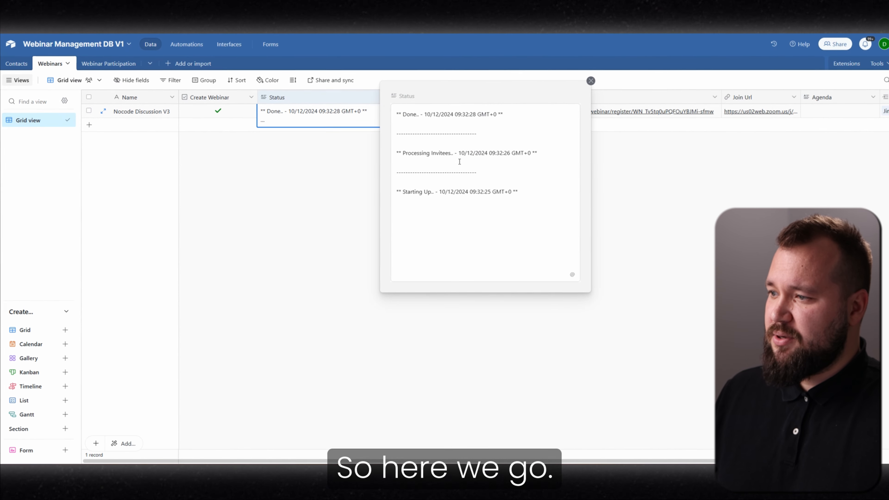
drag(397, 189, 521, 188)
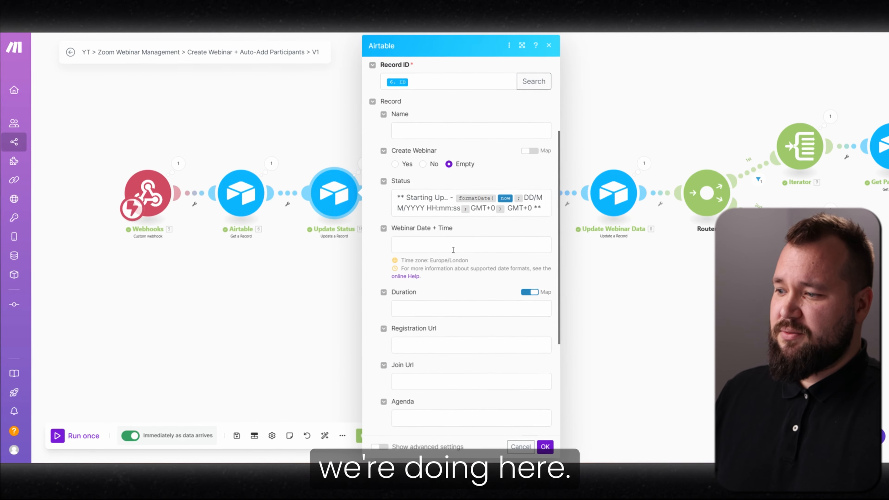
- Back in Make, examine the Update Status module's Record ID mapping and its Starting Up status text with formatted date, and close it
scroll(447, 278, down, 2)
scroll(467, 309, up, 5)
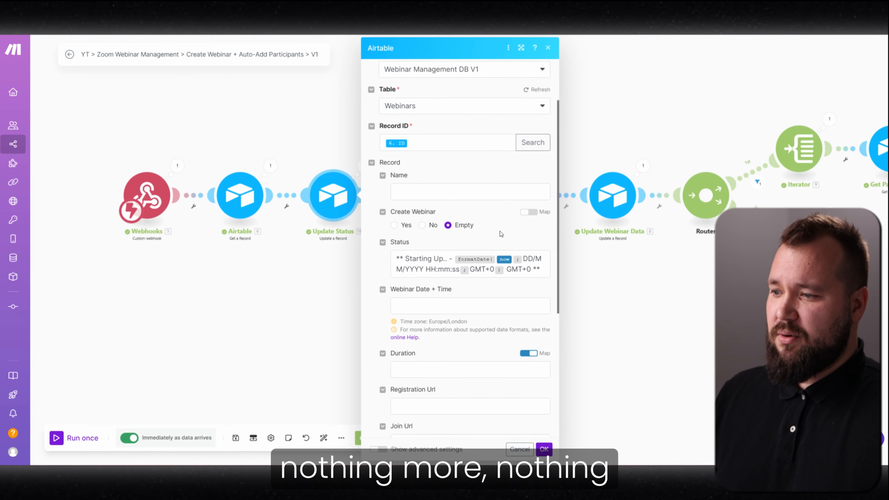
click(312, 320)
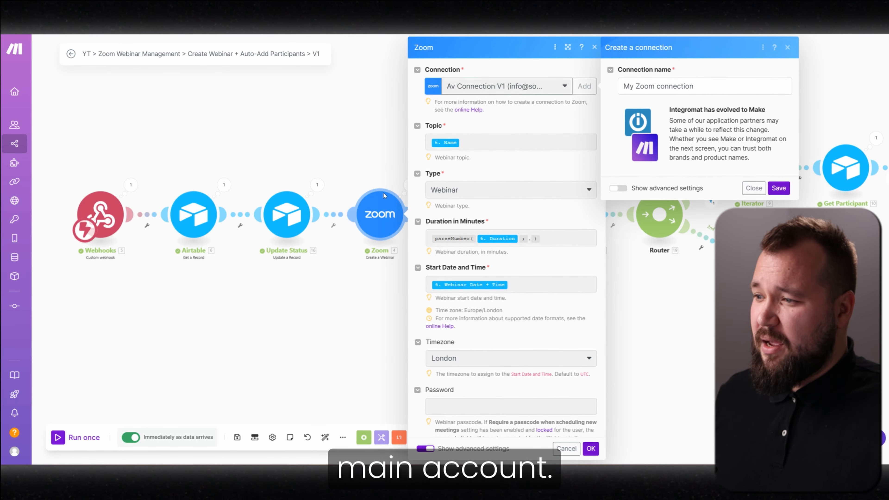
- Dismiss the new Zoom connection form and review the Create a Webinar module's Topic, Type, Duration in Minutes, and Start Date and Time settings
click(753, 186)
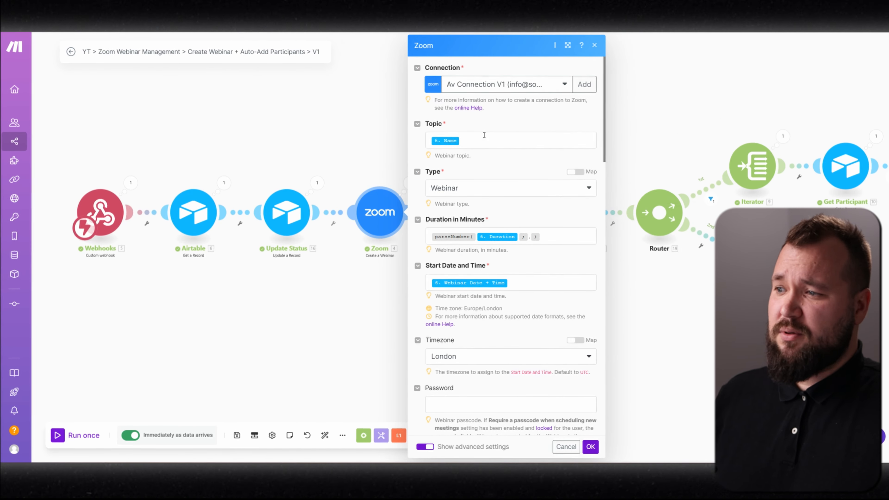
click(494, 142)
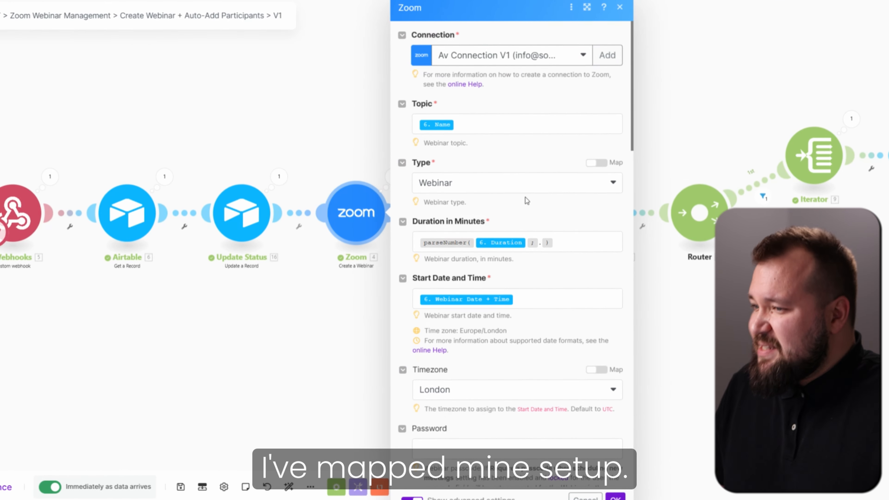
click(487, 122)
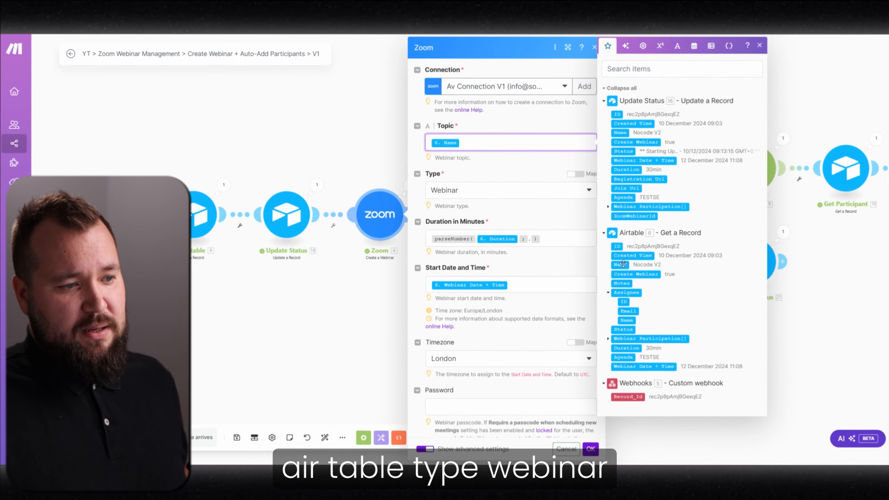
click(490, 176)
click(552, 239)
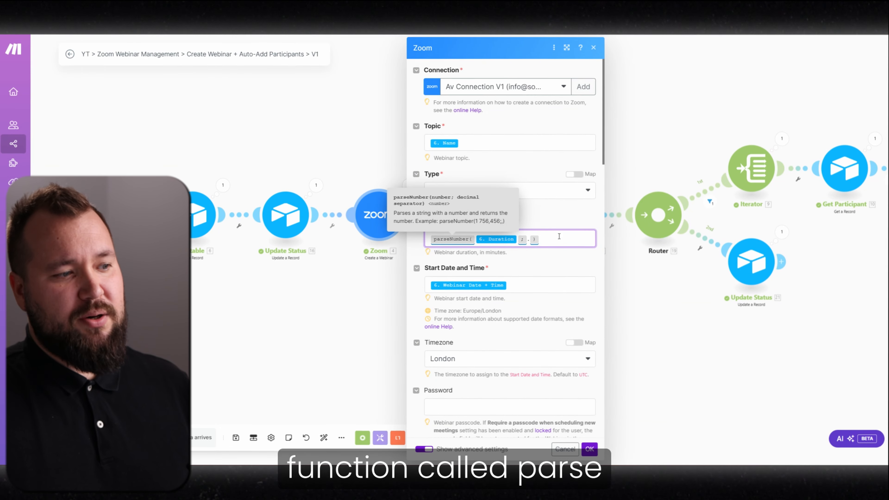
click(547, 238)
click(538, 281)
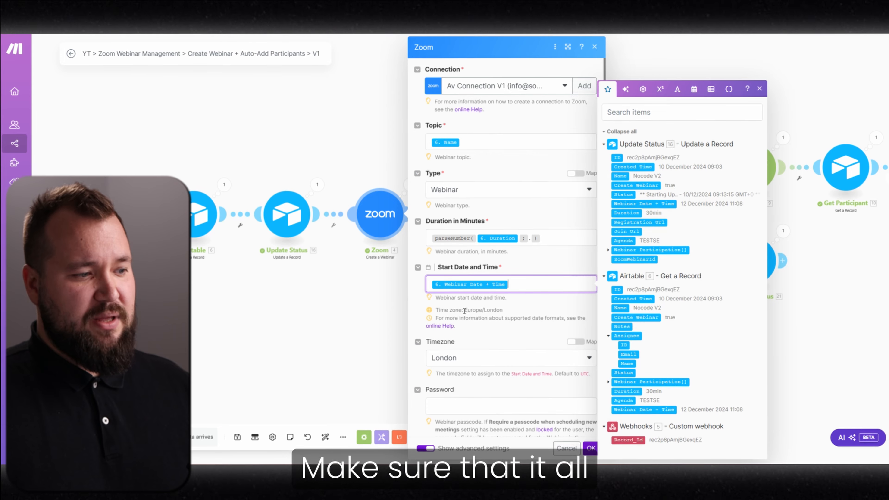
drag(464, 309, 521, 310)
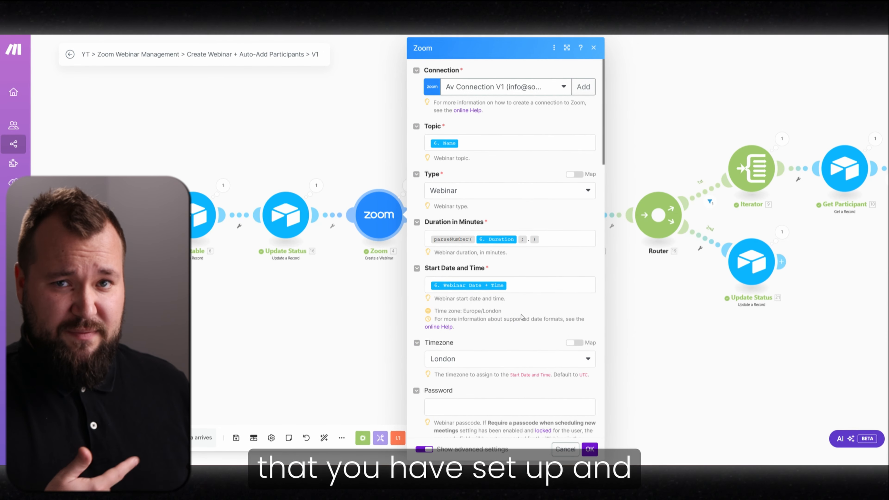
- Replace the Create a Webinar module's Agenda text with the Agenda value from the Airtable Get a Record module
scroll(455, 189, down, 5)
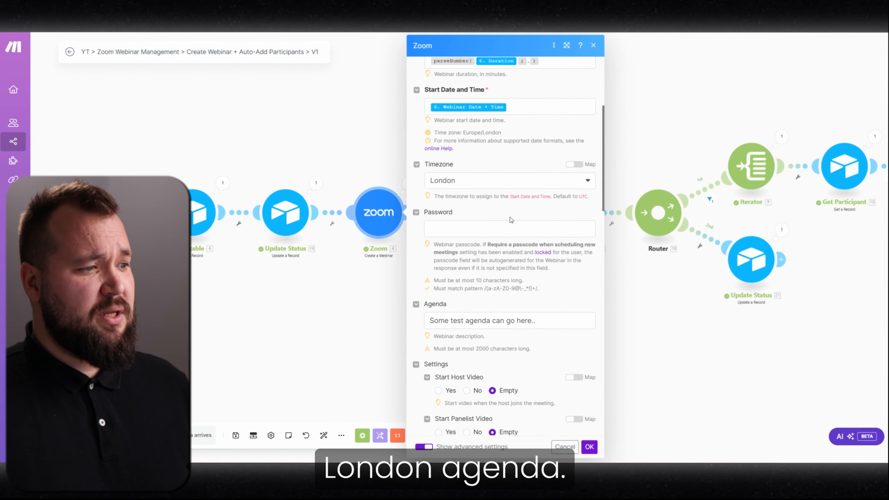
scroll(510, 220, down, 3)
triple_click(559, 230)
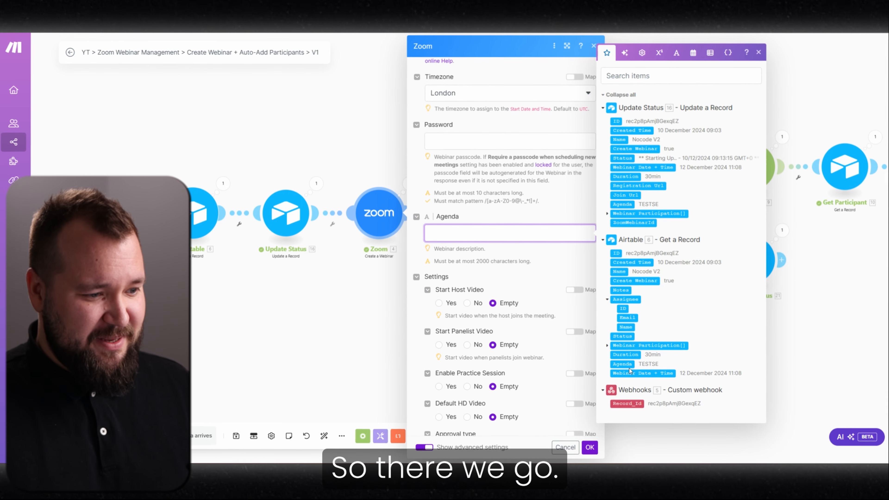
click(551, 210)
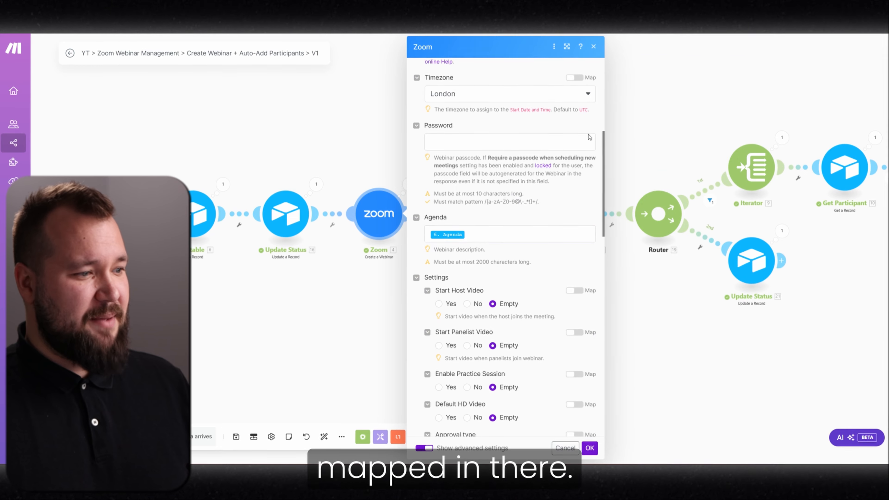
- Look through the remaining Zoom webinar options and save the Create a Webinar module's settings
scroll(542, 253, down, 8)
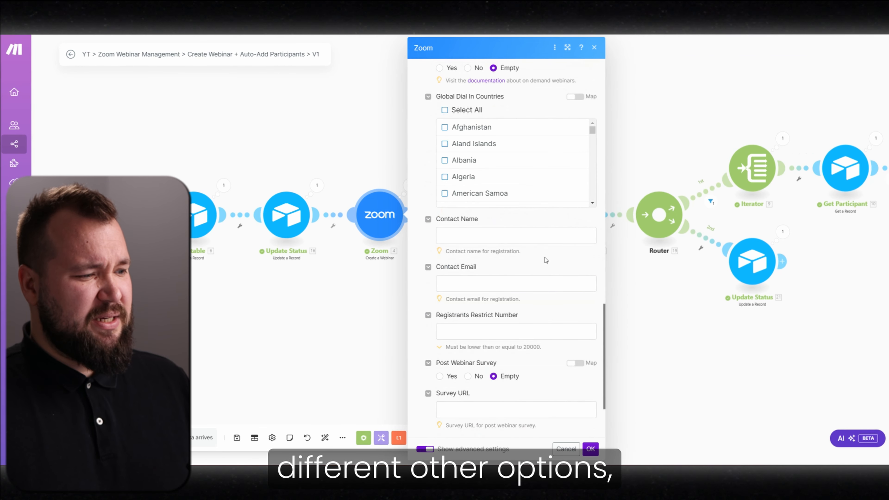
scroll(533, 232, up, 15)
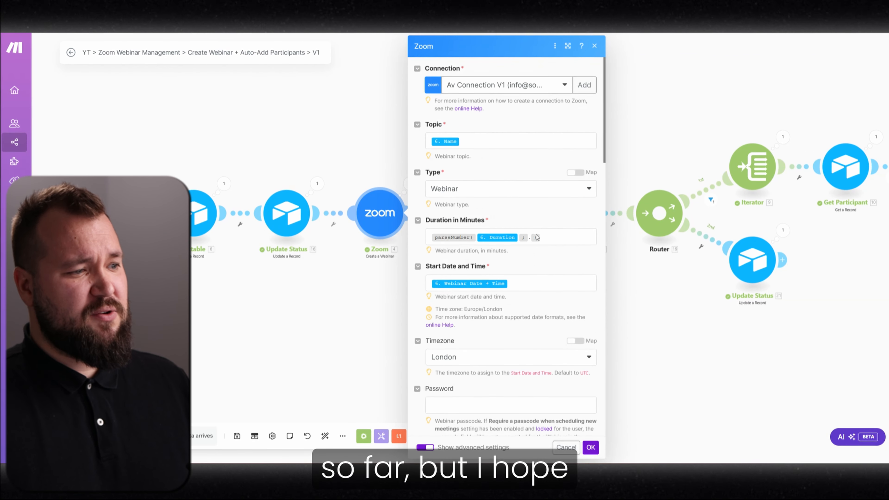
click(590, 448)
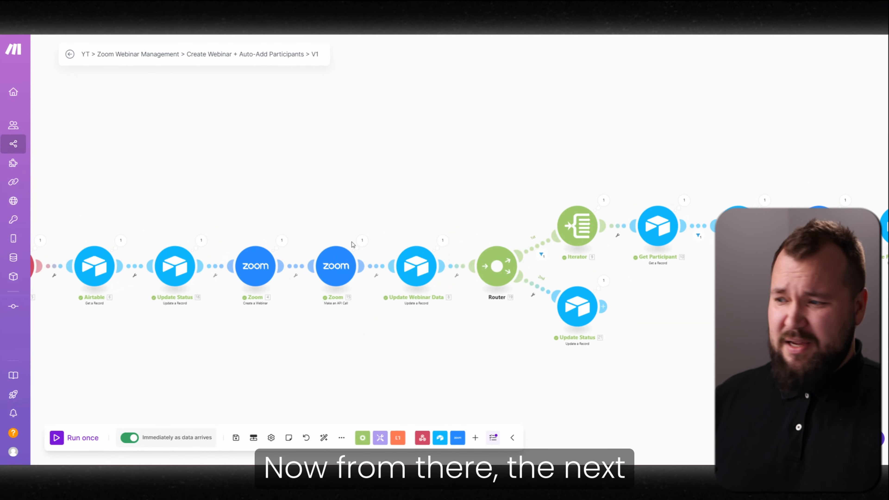
- Examine the Zoom Make an API Call module's URL, PATCH method, Content-Type header, and at_id tracking field body, and close it
click(347, 250)
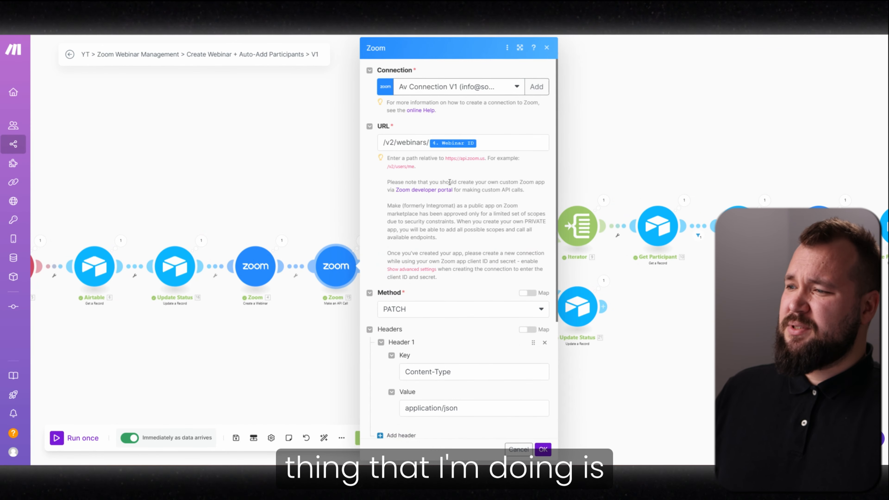
scroll(455, 235, down, 5)
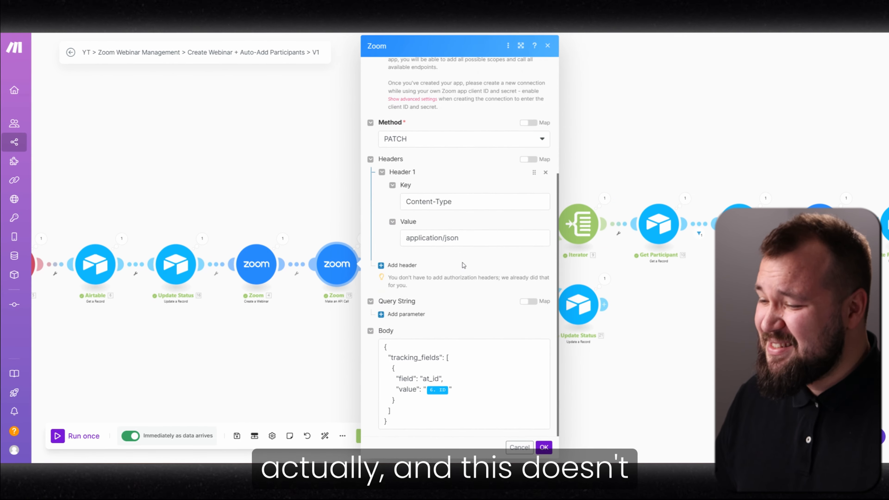
scroll(452, 277, up, 5)
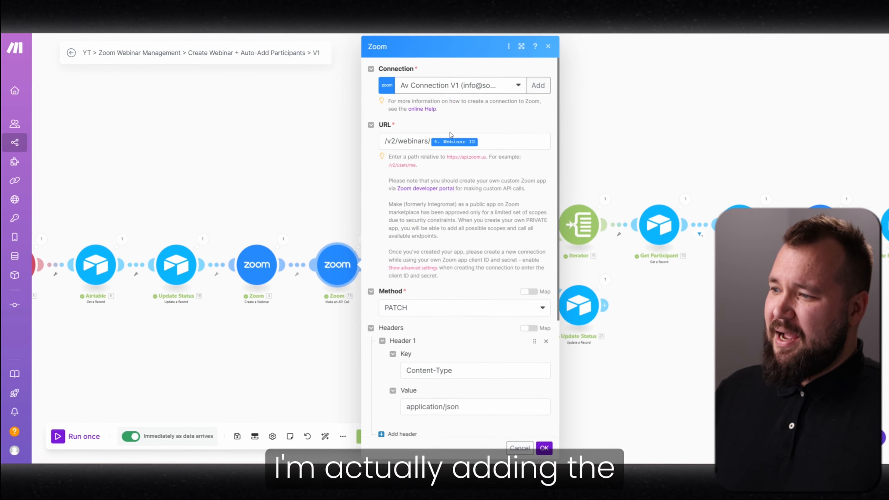
scroll(458, 315, down, 5)
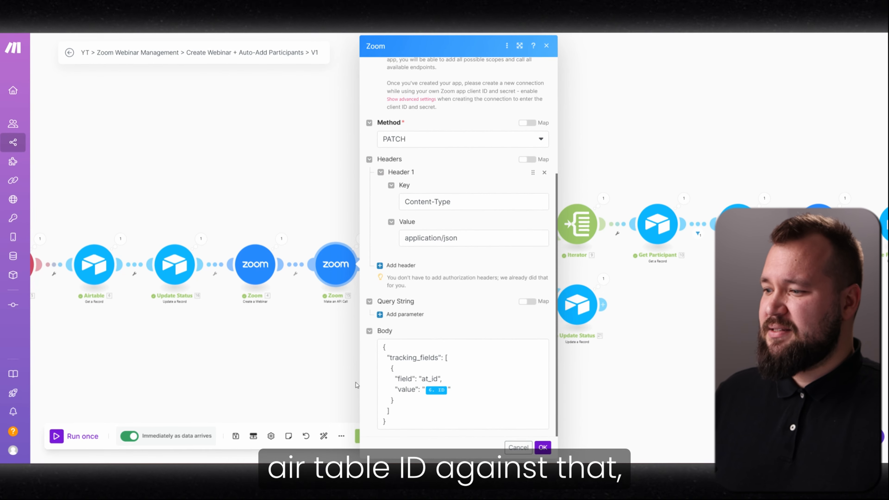
scroll(399, 315, up, 5)
scroll(427, 244, down, 4)
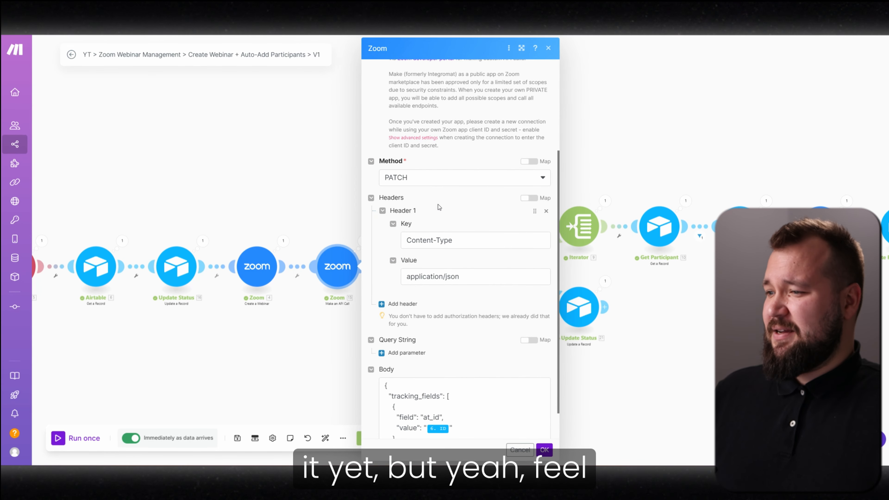
scroll(440, 215, up, 4)
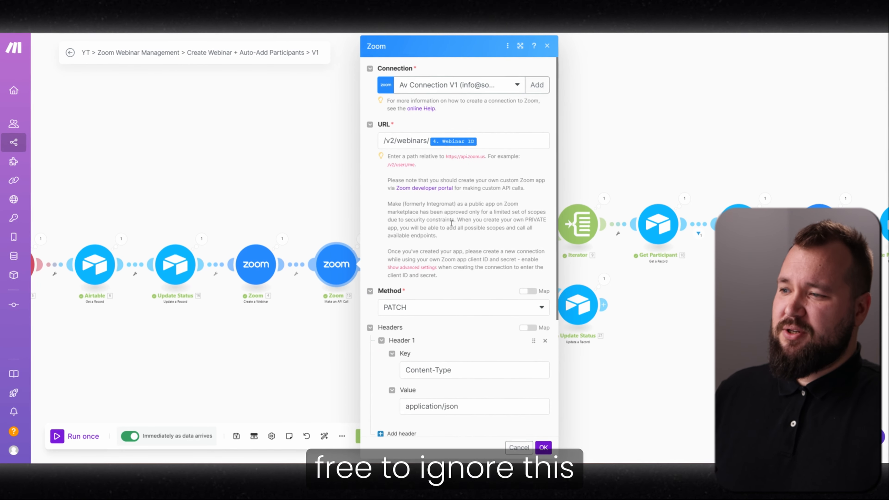
scroll(413, 182, down, 4)
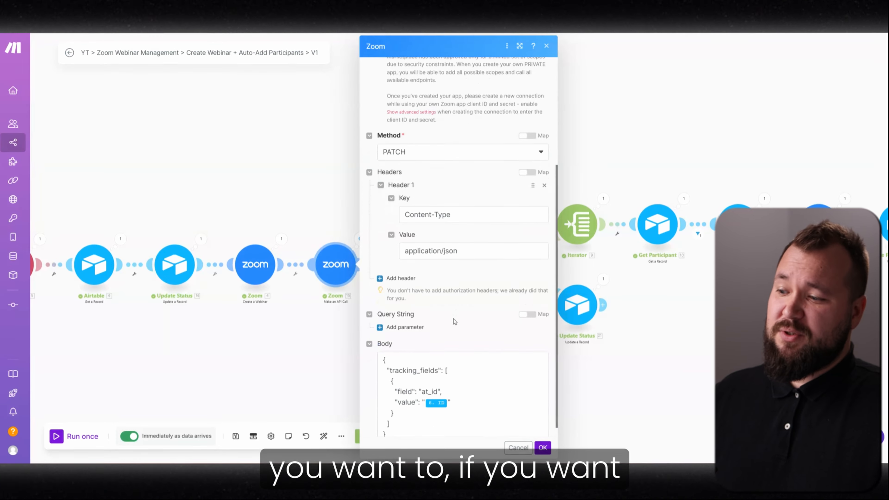
scroll(459, 253, up, 4)
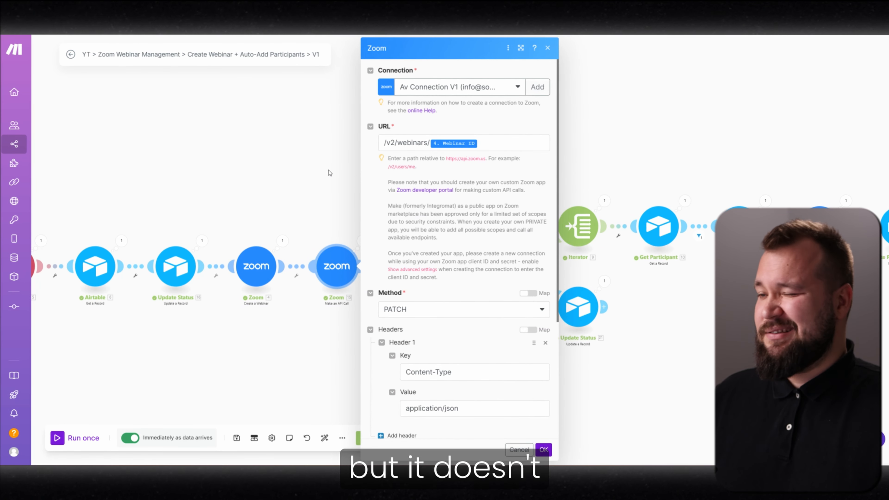
click(331, 173)
- Examine the Update Webinar Data module's Processing Invitees status text and its Registration Url, Join Url, and ZoomWebinarId mappings
scroll(351, 287, up, 3)
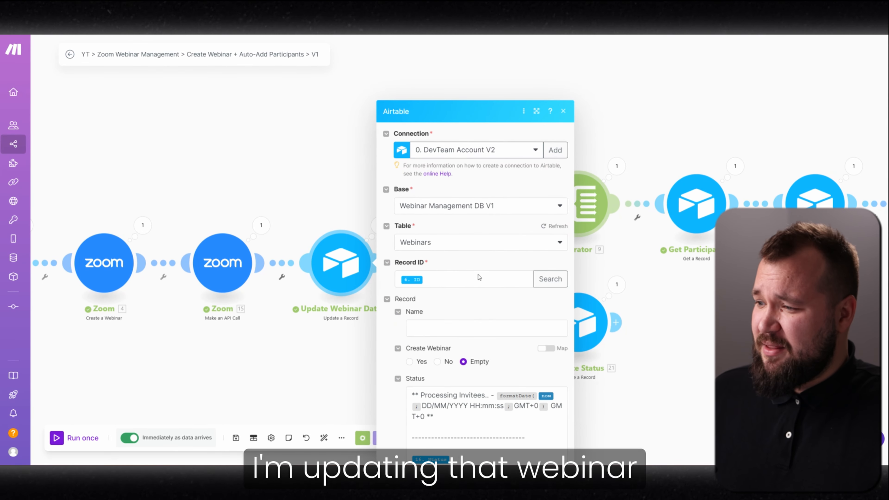
scroll(494, 248, down, 4)
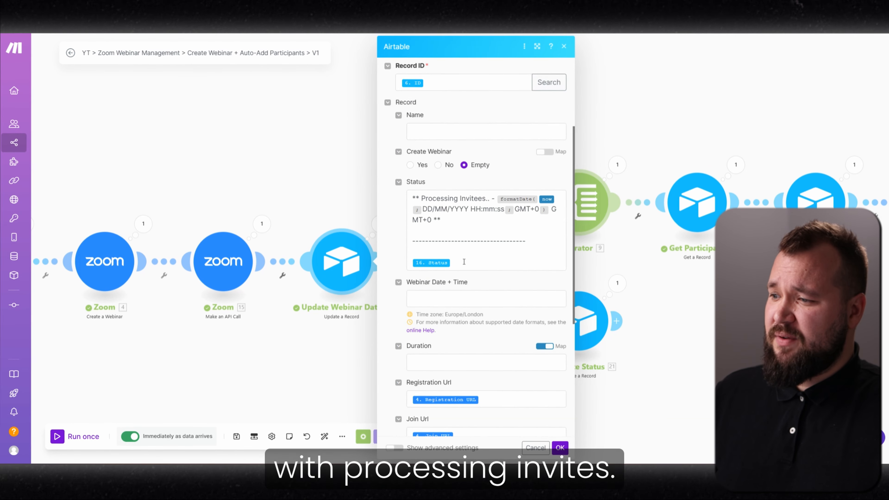
scroll(490, 297, down, 3)
click(494, 312)
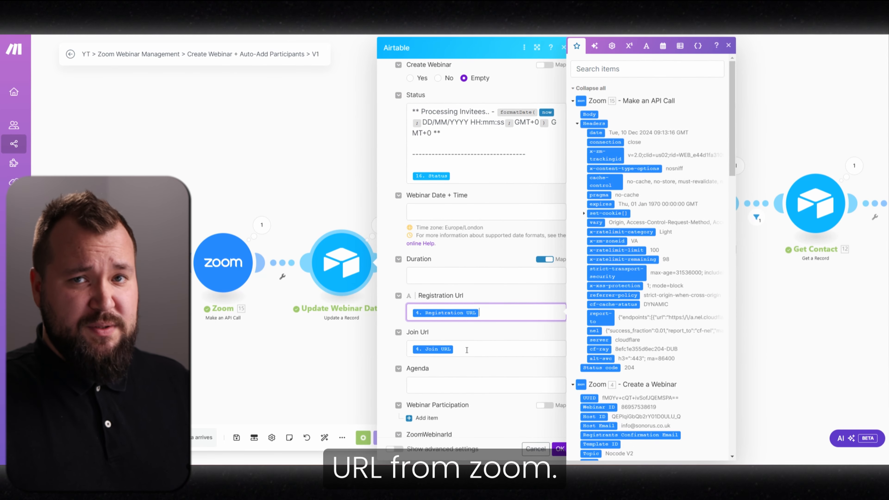
click(506, 330)
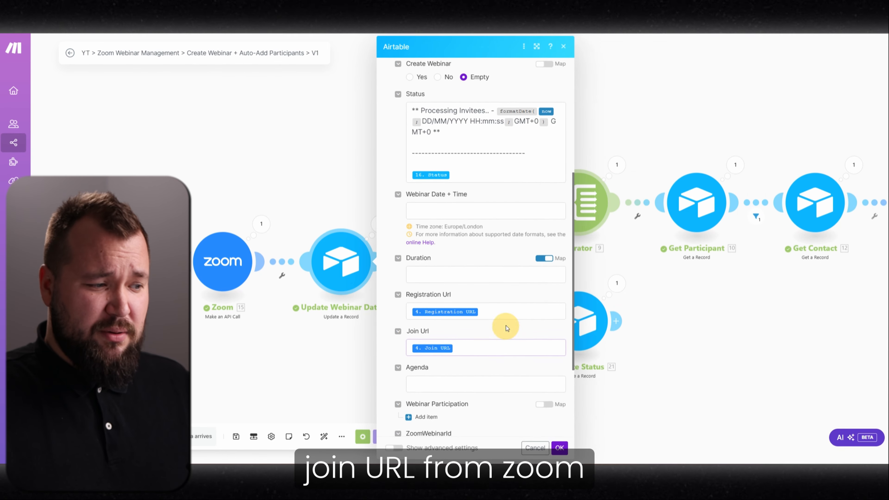
scroll(506, 324, down, 3)
click(476, 362)
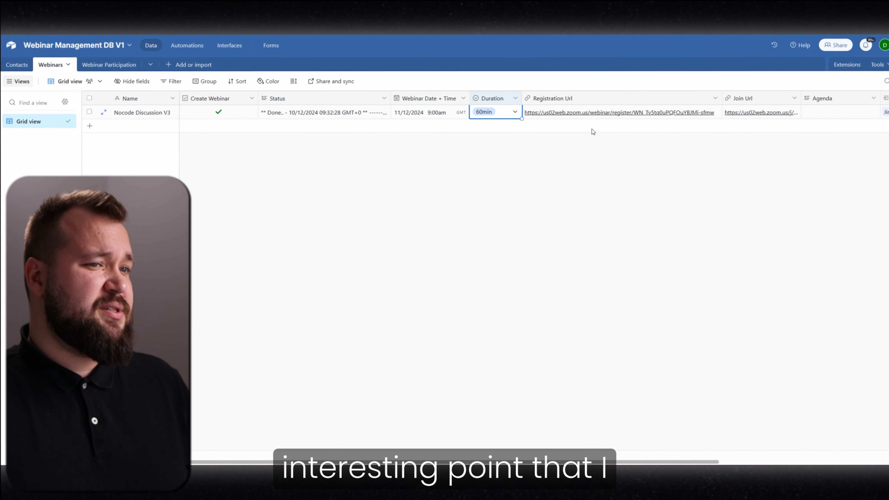
- In the Airtable Webinars table, widen the Join Url column to fit its full link
scroll(595, 119, right, 6)
drag(574, 101, 685, 103)
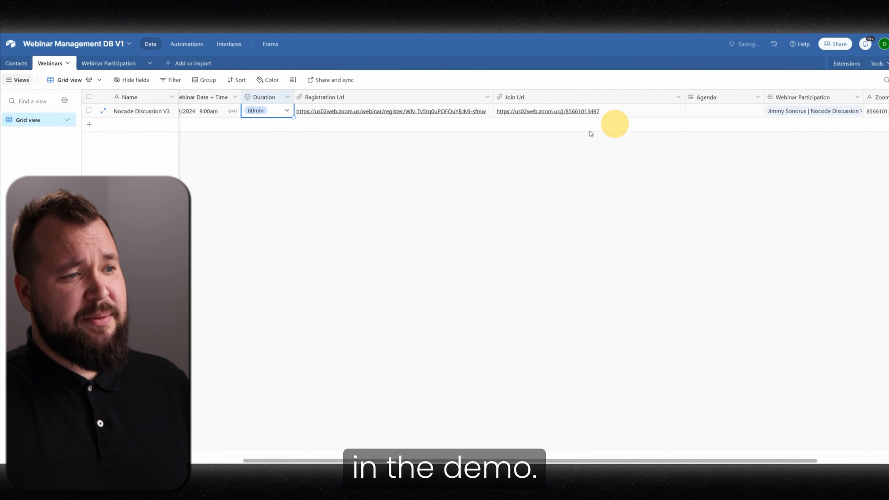
- Follow the Make scenario past the Join Url write-back and examine the filter condition on the router's route to the Iterator
click(574, 115)
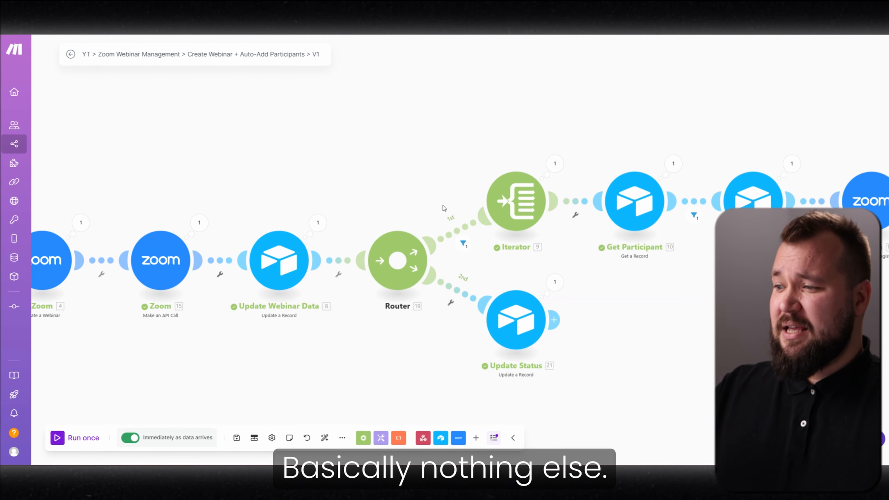
drag(435, 157, 350, 159)
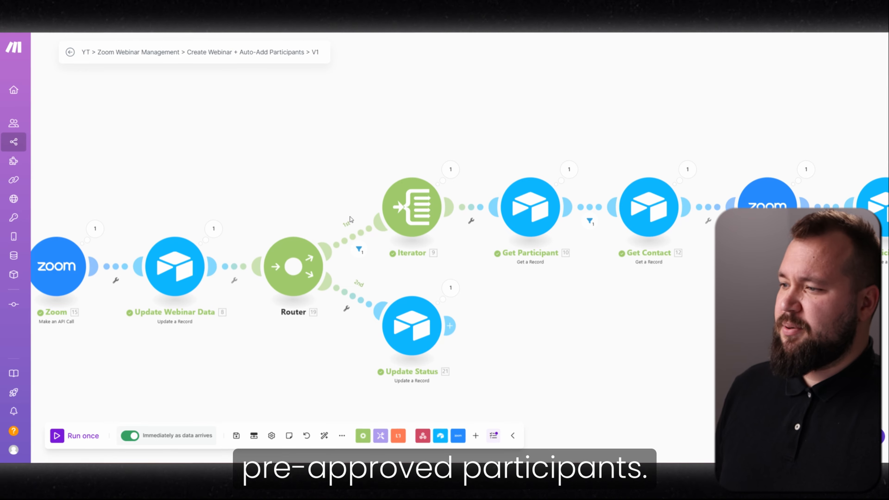
click(367, 238)
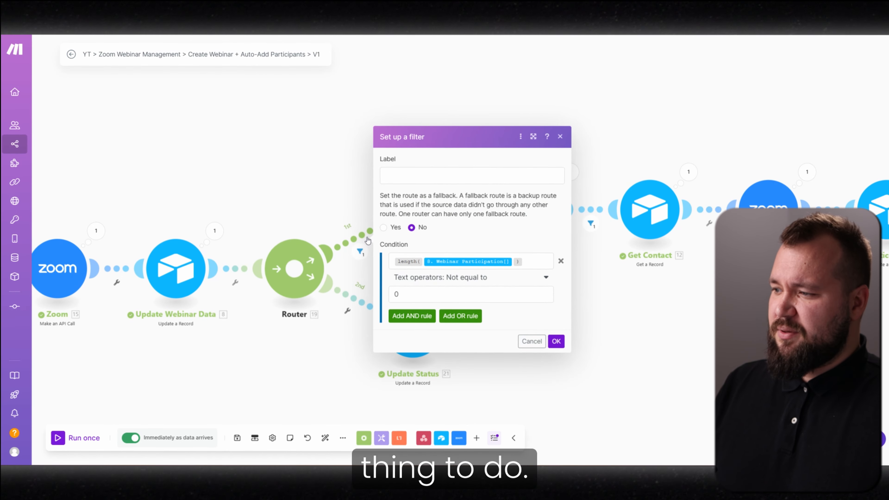
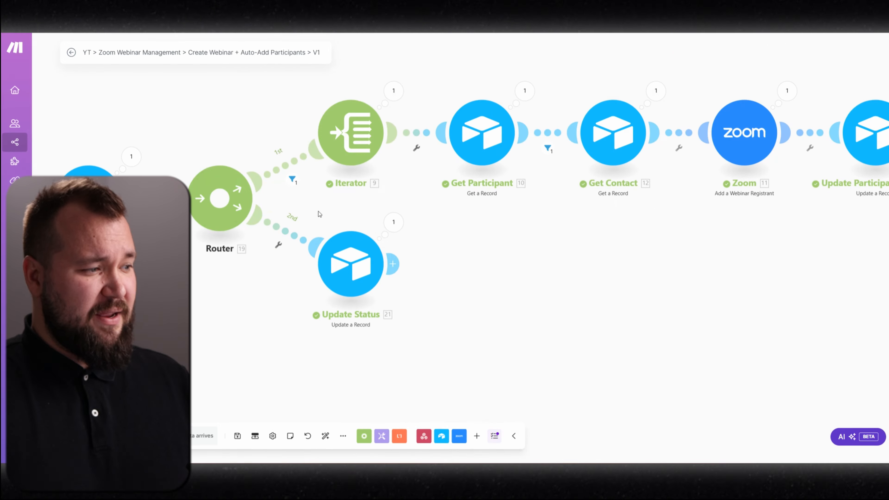
- Examine the Update Status module's Done status text and review the status log in the Airtable webinar record's Status field
scroll(523, 233, down, 3)
scroll(491, 237, up, 4)
click(374, 261)
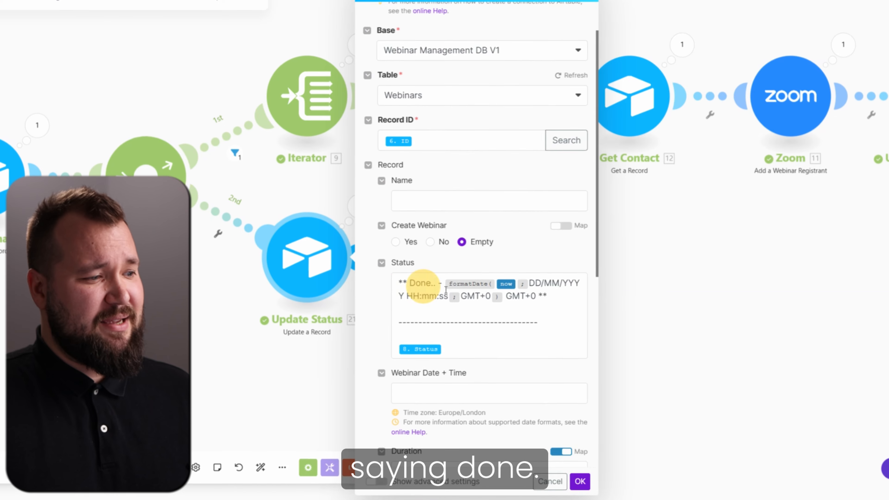
click(423, 283)
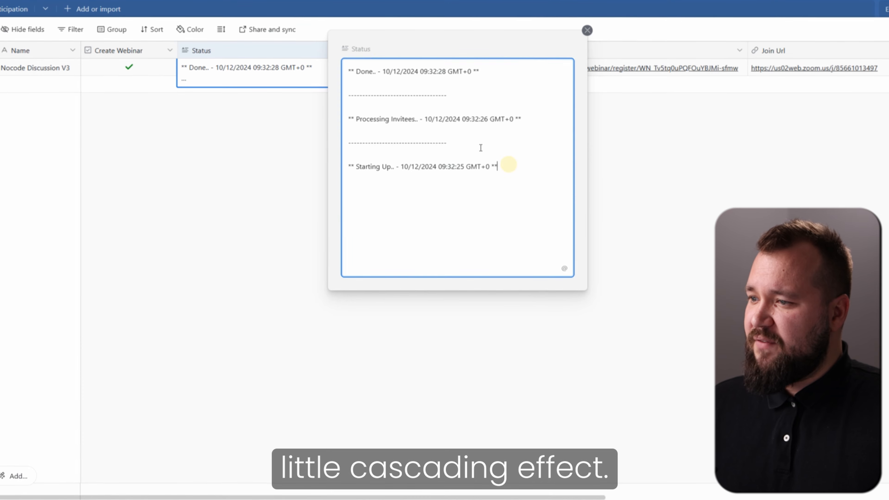
drag(511, 166, 328, 53)
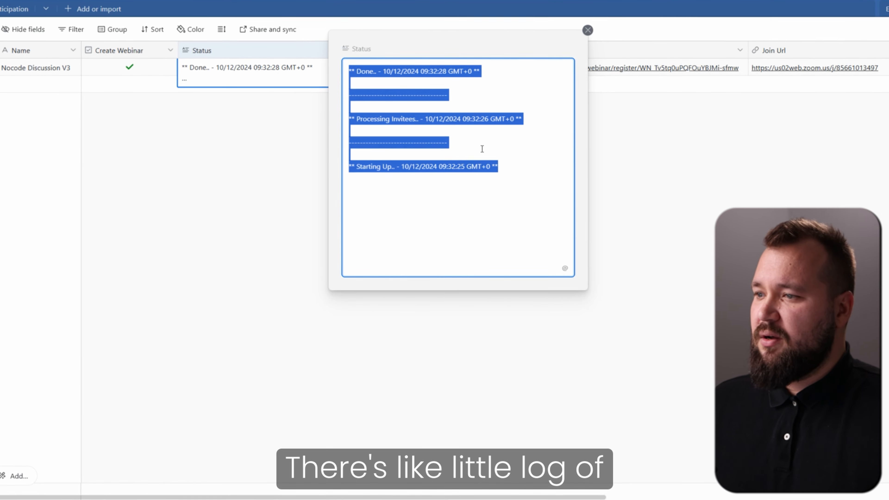
click(211, 136)
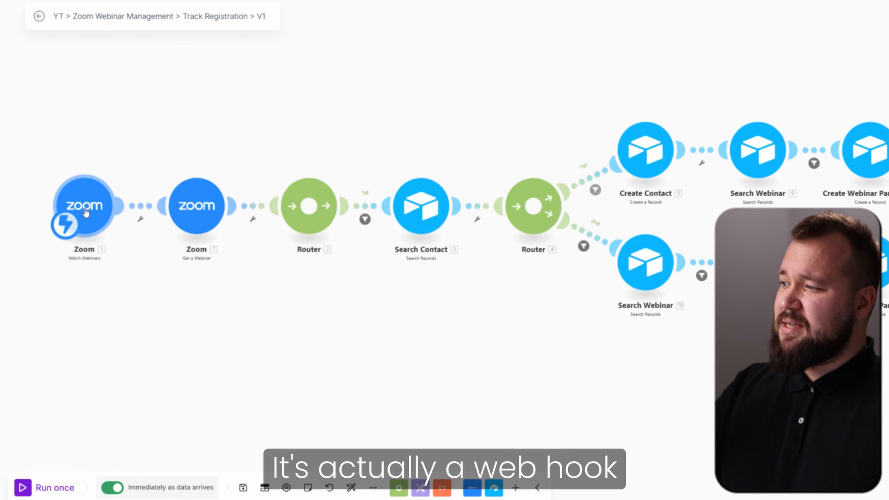
- Try out adding a webhook with the Registration Created event in the Track Registration scenario's Watch Webinars trigger, and close both dialogs
click(86, 212)
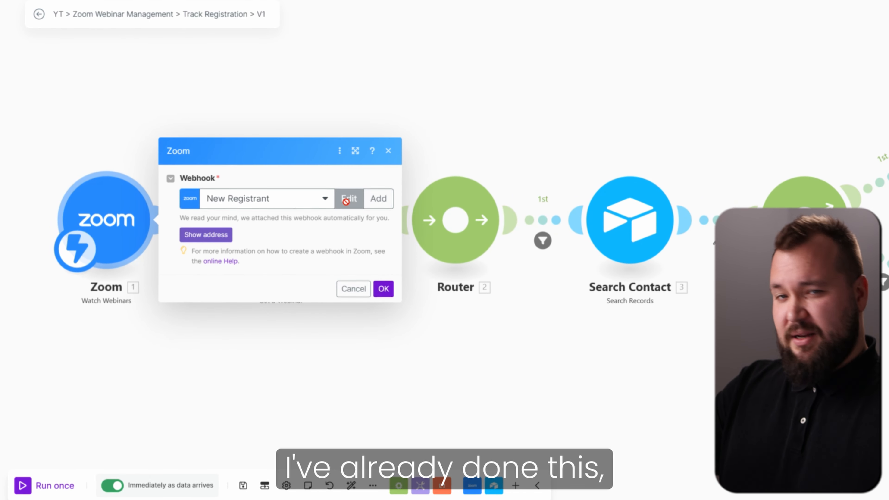
click(379, 200)
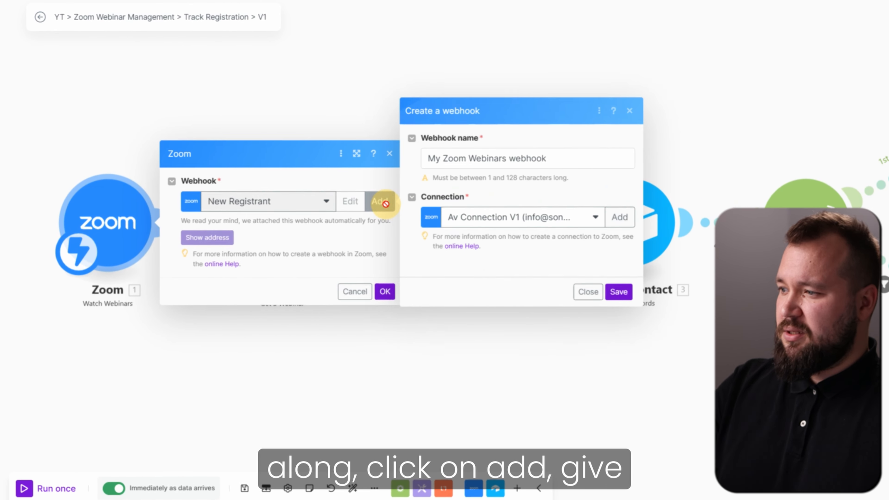
triple_click(493, 90)
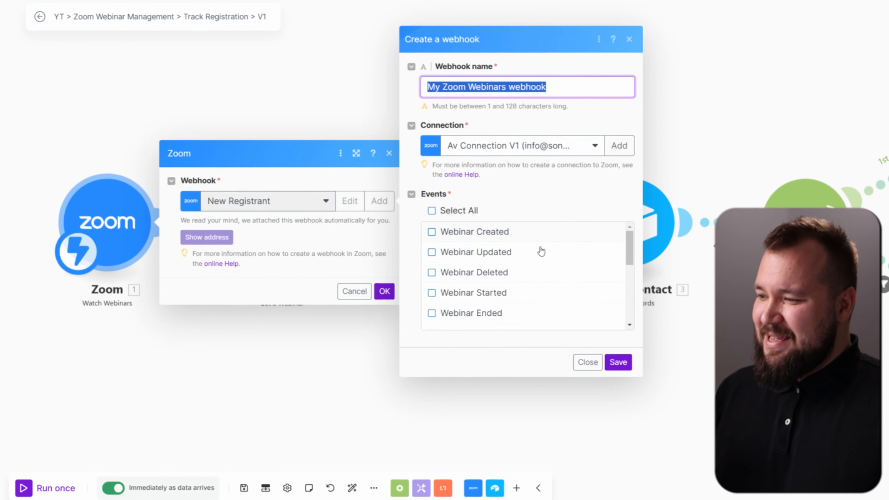
scroll(540, 252, down, 3)
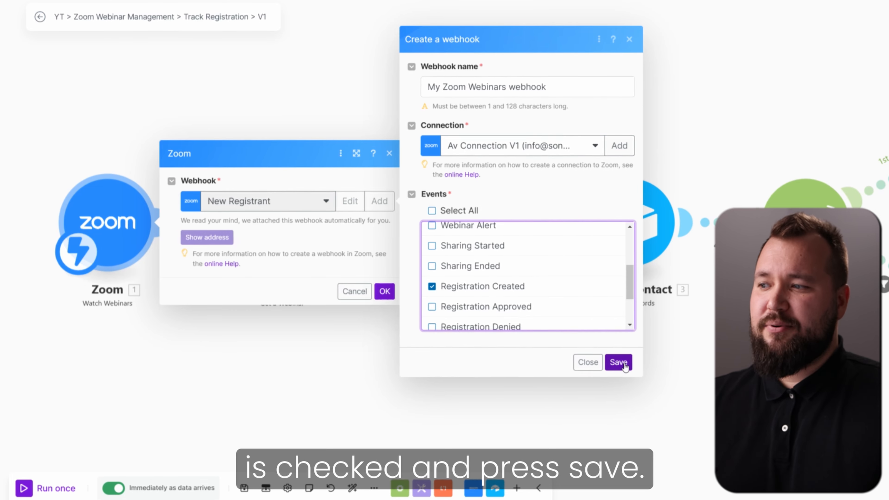
triple_click(448, 85)
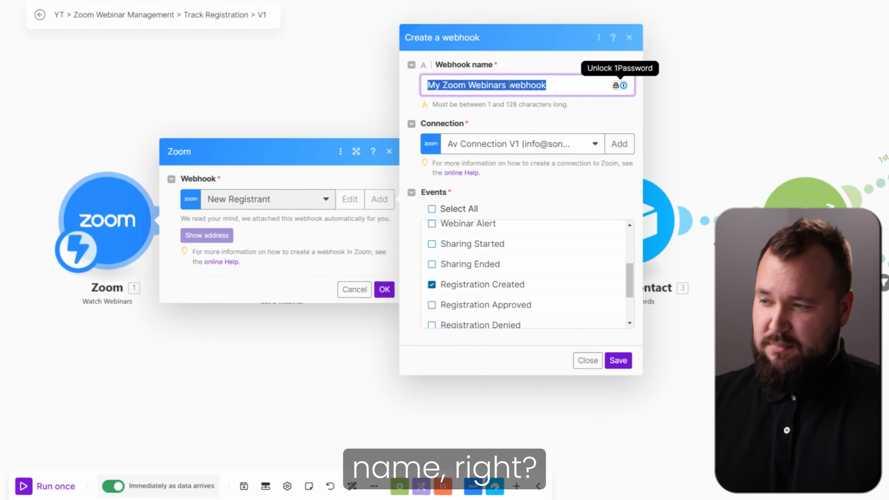
click(592, 366)
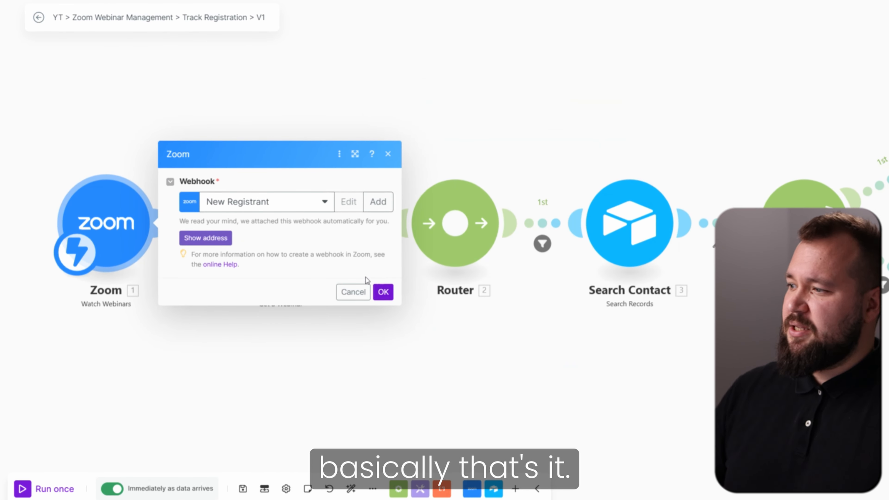
click(383, 292)
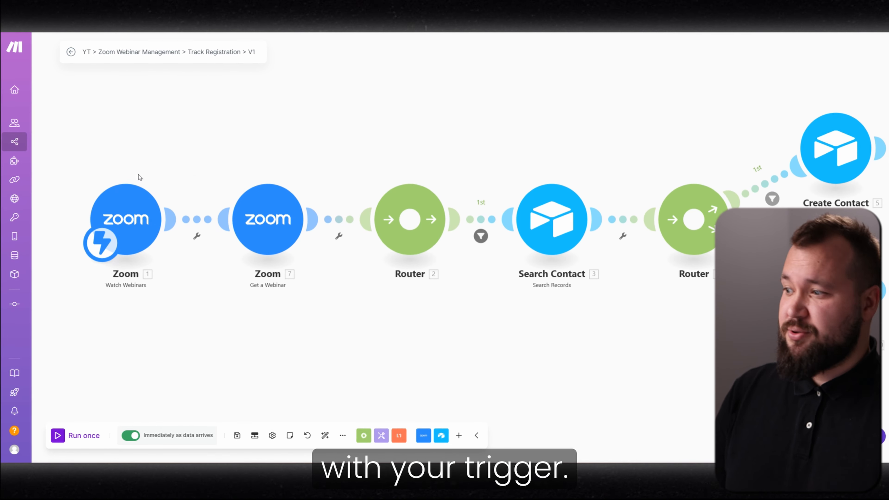
- Examine the Get a Webinar module's Webinar ID mapping and its source in the Watch Webinars payload, and close the module
click(276, 227)
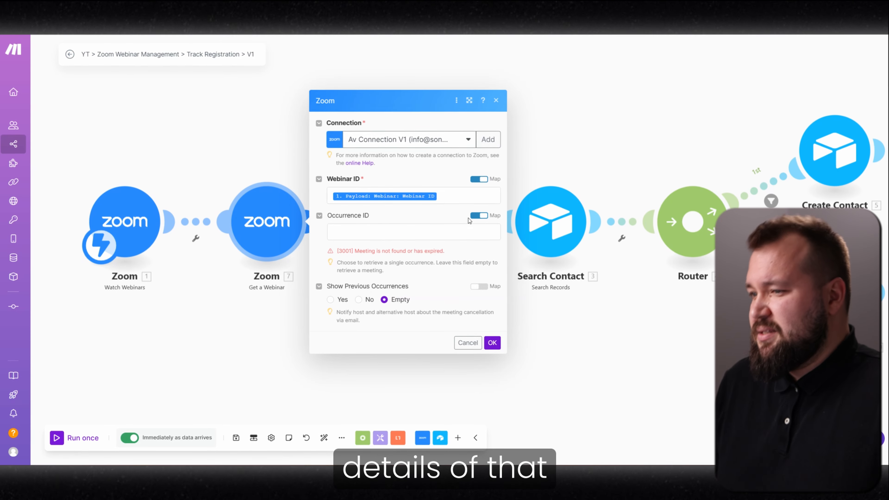
click(469, 197)
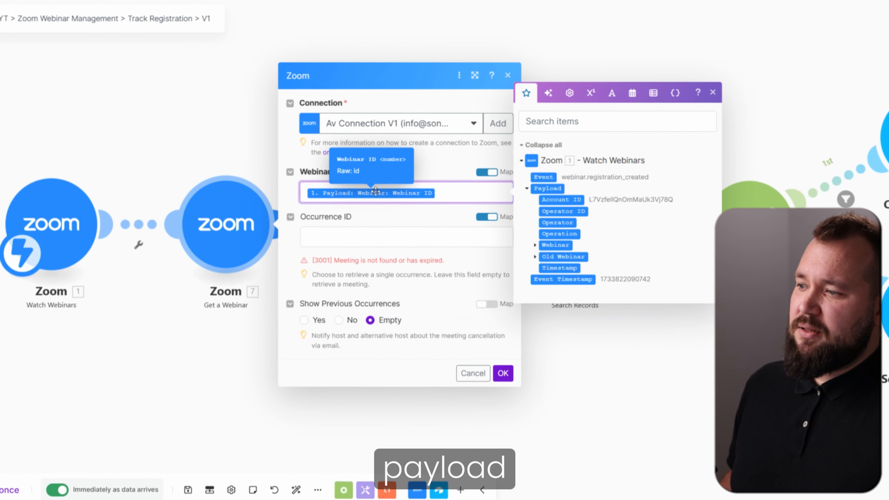
click(534, 244)
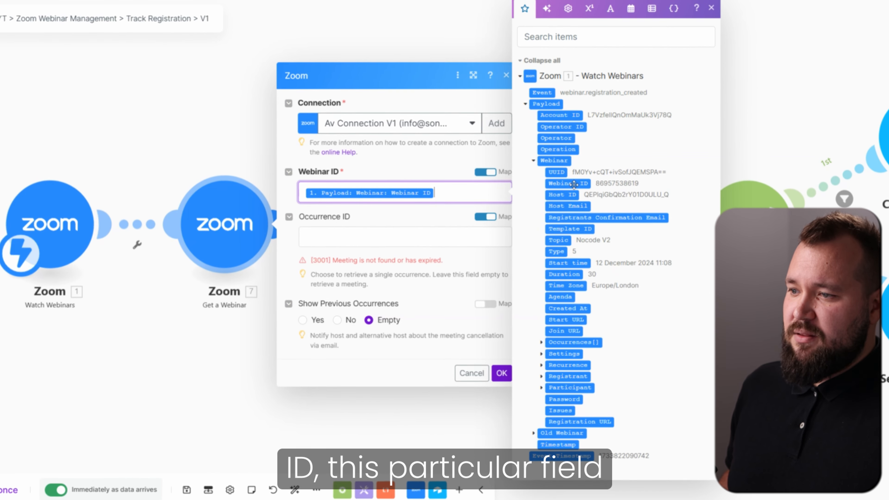
click(408, 244)
click(502, 374)
- Look over the filter between the first router and Search Contact and the Zoom fields available for its condition, and close it
drag(297, 341, 183, 334)
drag(443, 370, 416, 369)
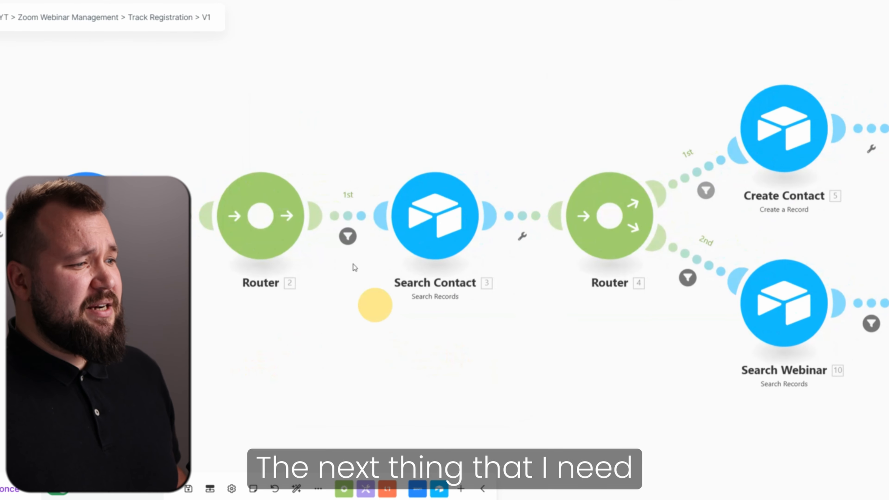
click(353, 217)
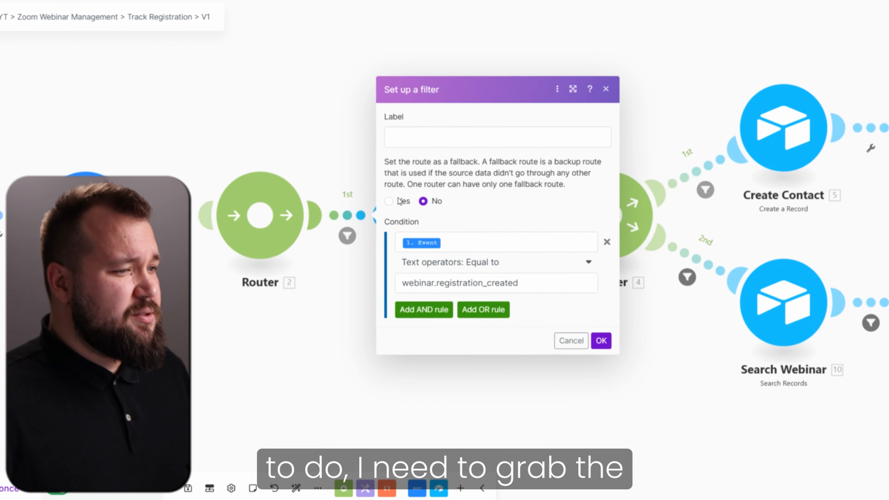
click(481, 241)
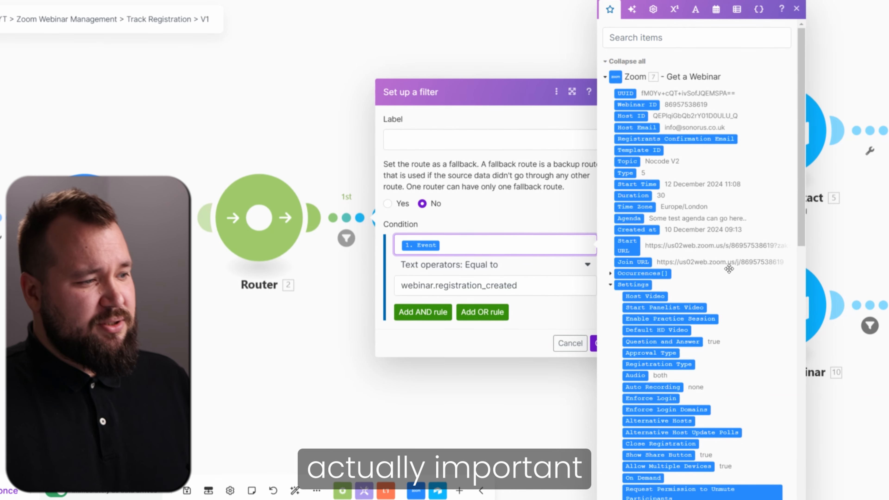
scroll(696, 263, down, 10)
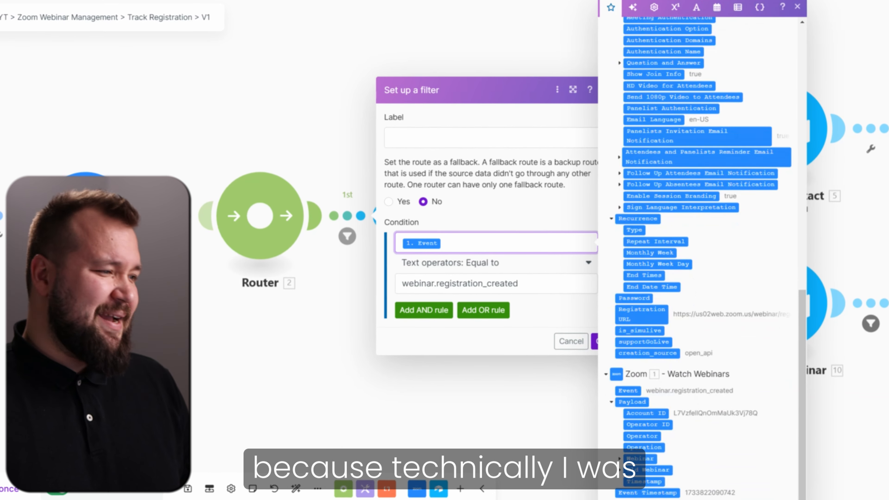
click(199, 355)
drag(234, 363, 221, 263)
scroll(448, 251, down, 3)
drag(544, 340, 360, 349)
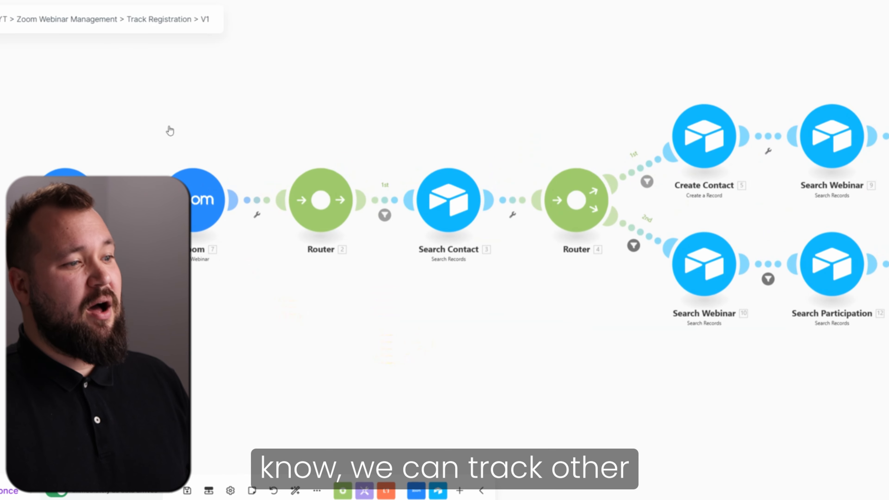
- Review the filter before Search Contact, comparing the Watch Webinars Event field with webinar.registration_created, and confirm it
click(382, 213)
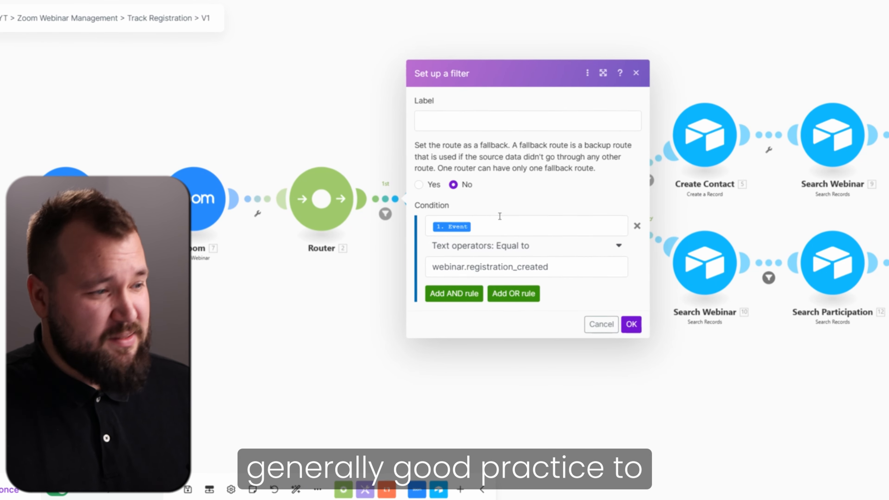
click(506, 222)
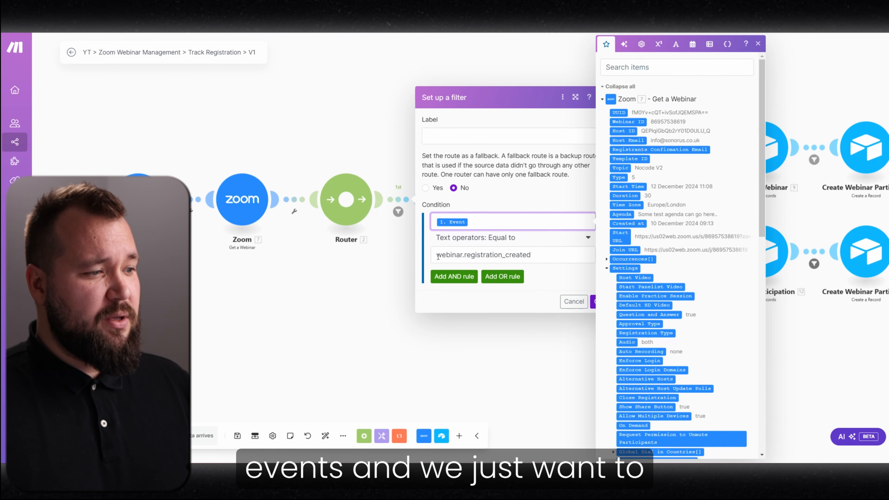
drag(437, 254, 542, 254)
click(543, 254)
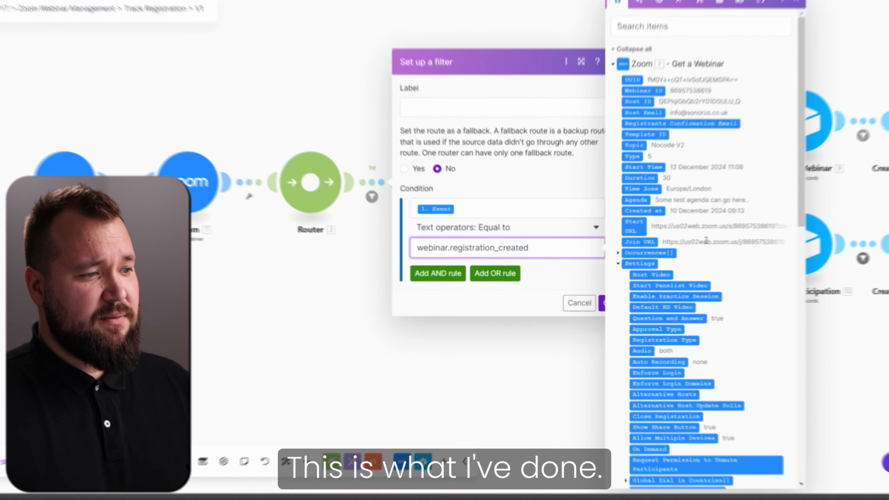
scroll(620, 364, down, 10)
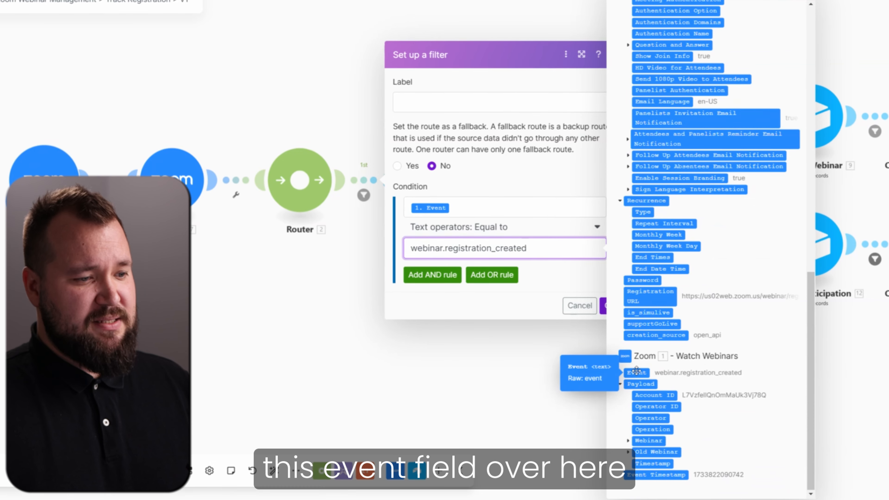
click(463, 208)
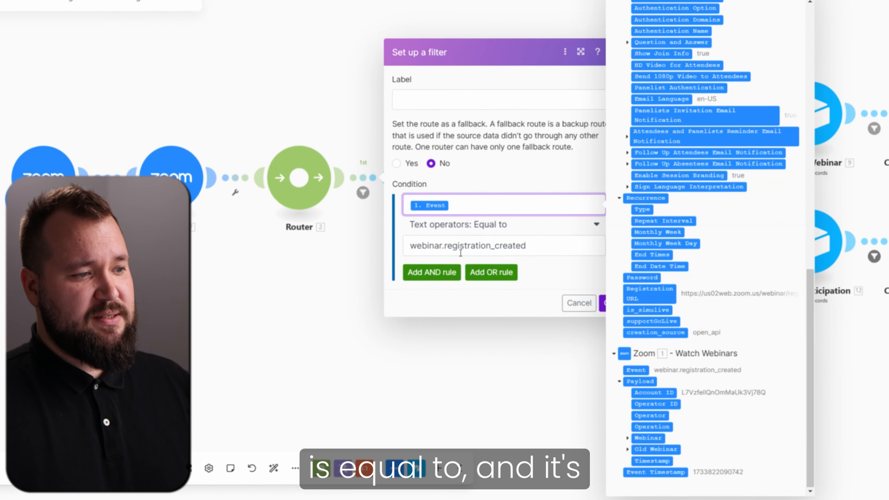
drag(410, 244, 457, 250)
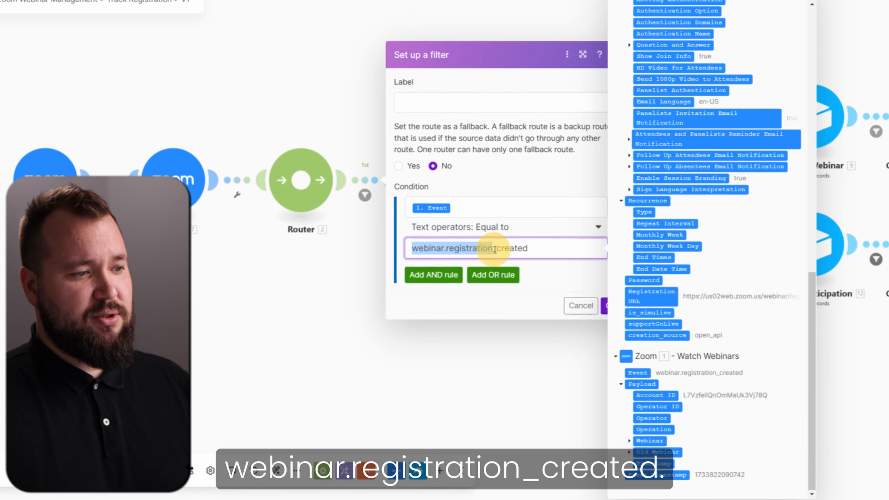
click(609, 305)
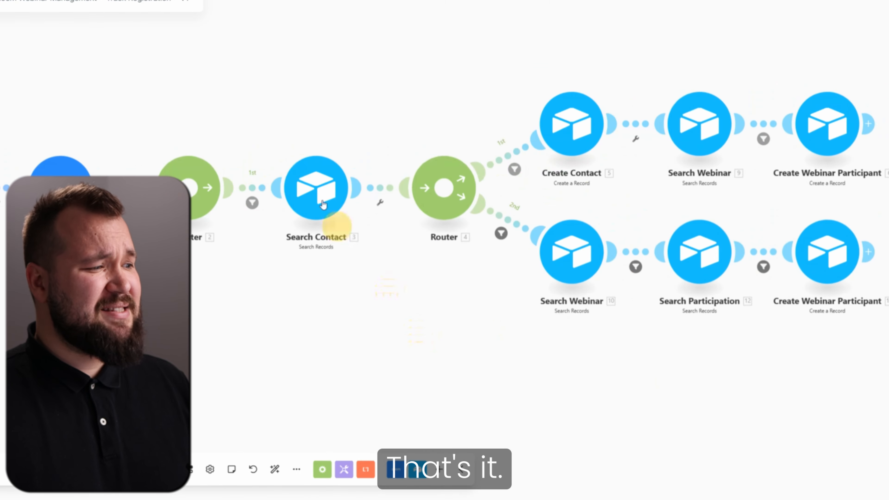
- Examine the Search Contact module's Contacts table and the formula matching Email to the registrant's email, and close it
click(308, 172)
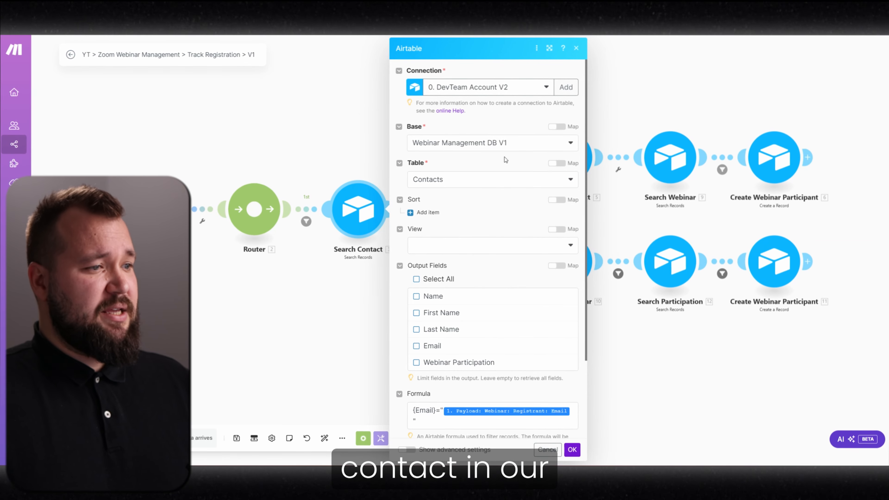
scroll(504, 162, down, 3)
click(549, 48)
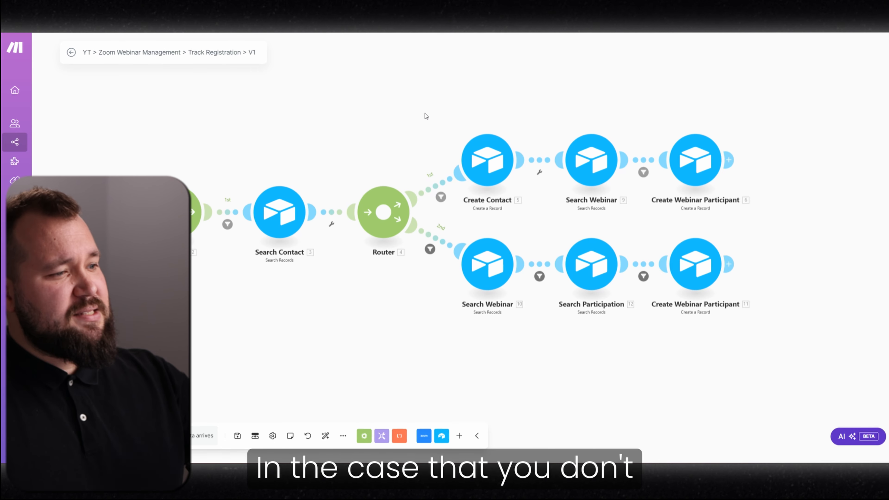
- Examine the bundle-count filter on the second router's first route and the Create Contact module's First Name, Last Name and Email mappings
click(440, 197)
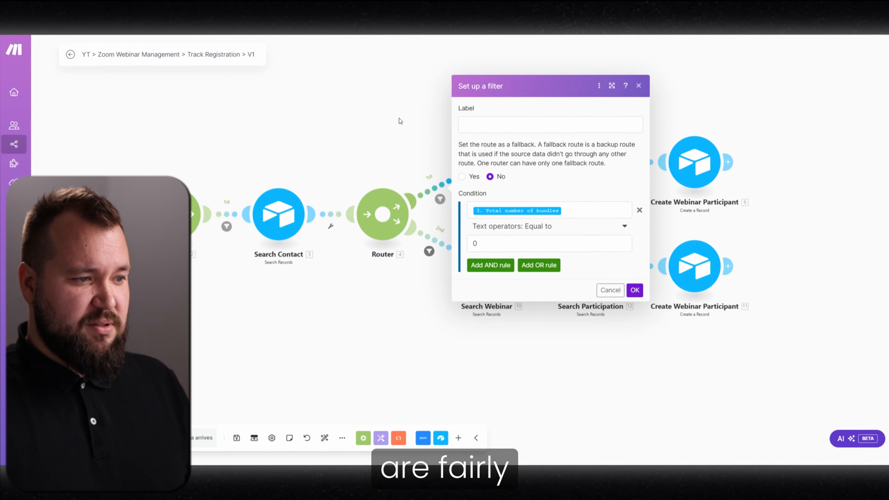
click(402, 126)
click(486, 162)
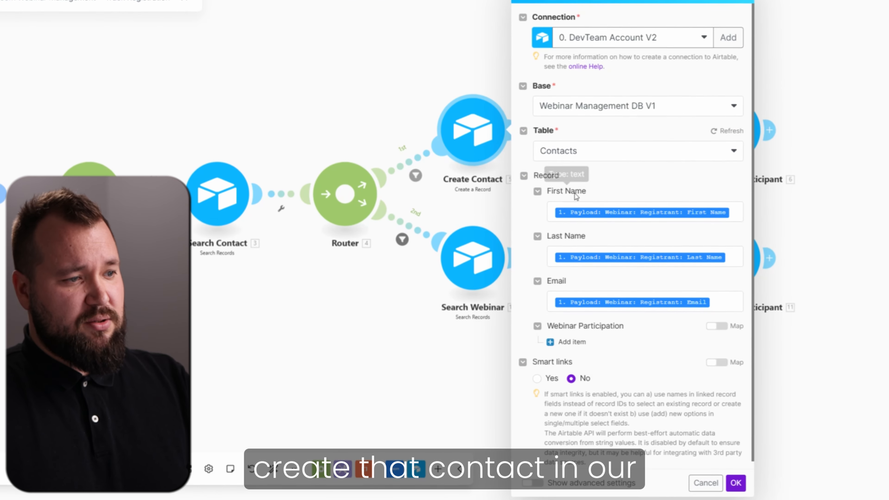
click(433, 373)
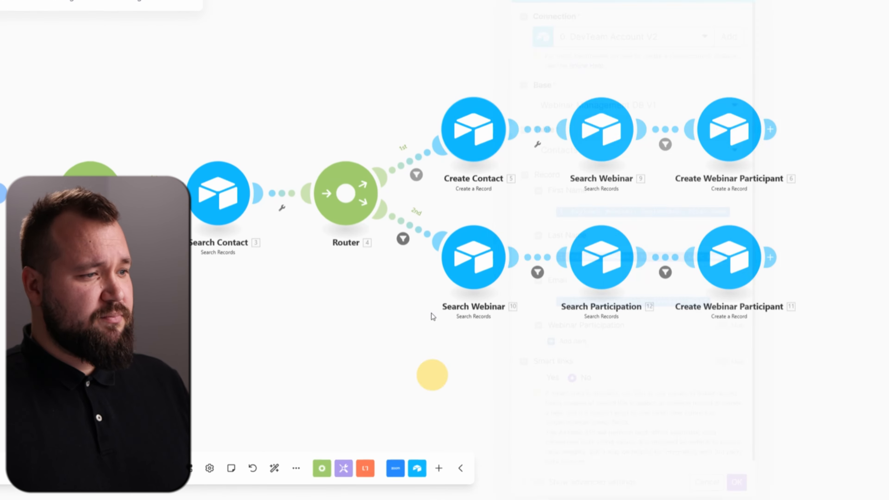
- Examine the first route's Search Webinar module, its Webinars table and ZoomWebinarId formula, and the bundle-count filter that follows it
click(488, 150)
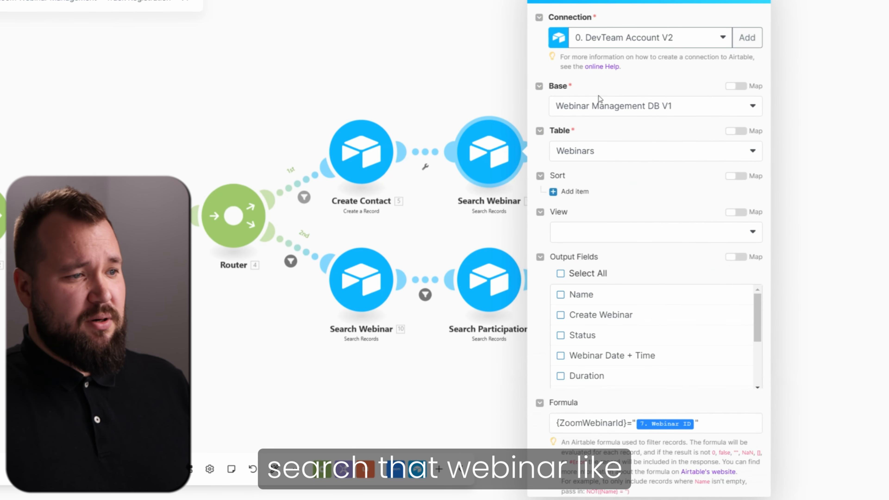
click(440, 243)
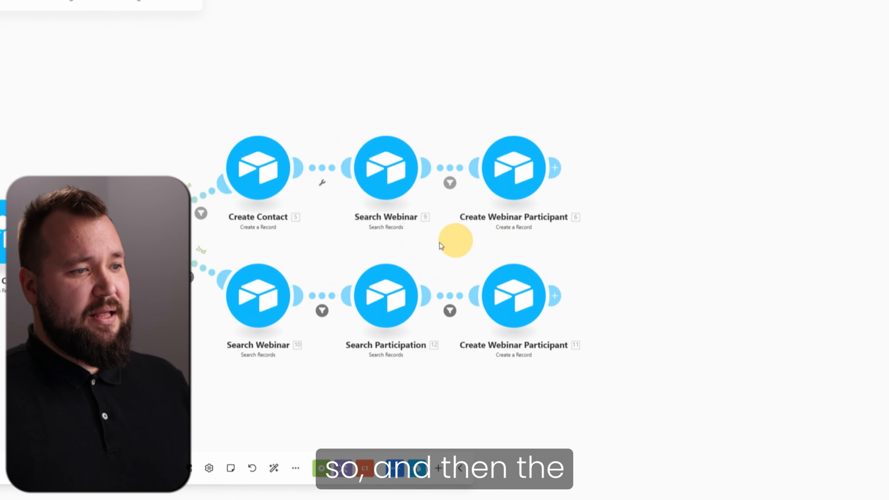
click(461, 170)
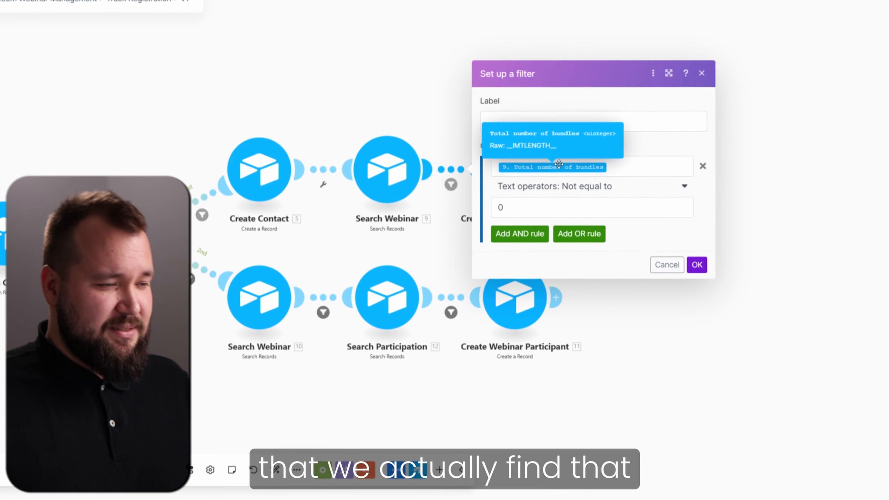
click(394, 73)
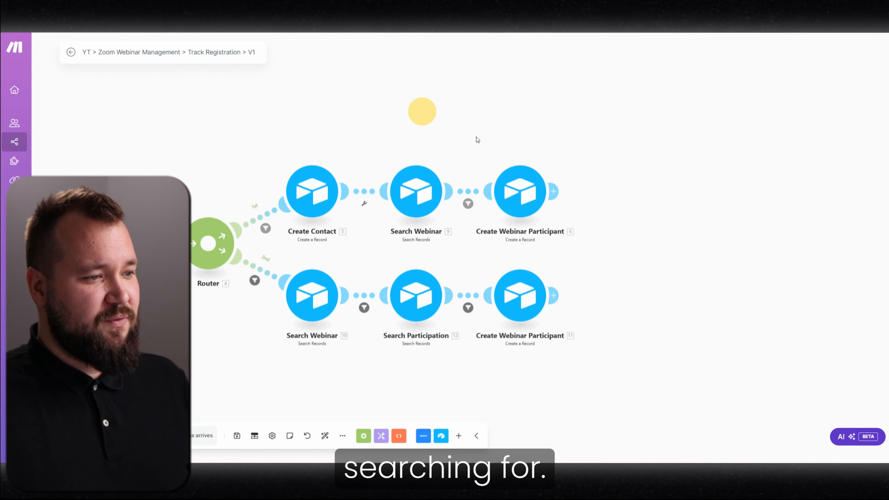
- Review the first route's Create Webinar Participant mappings, including Webinar, Contact, Participant Id, Invited? and the self-registered Notes text, and confirm them
click(520, 211)
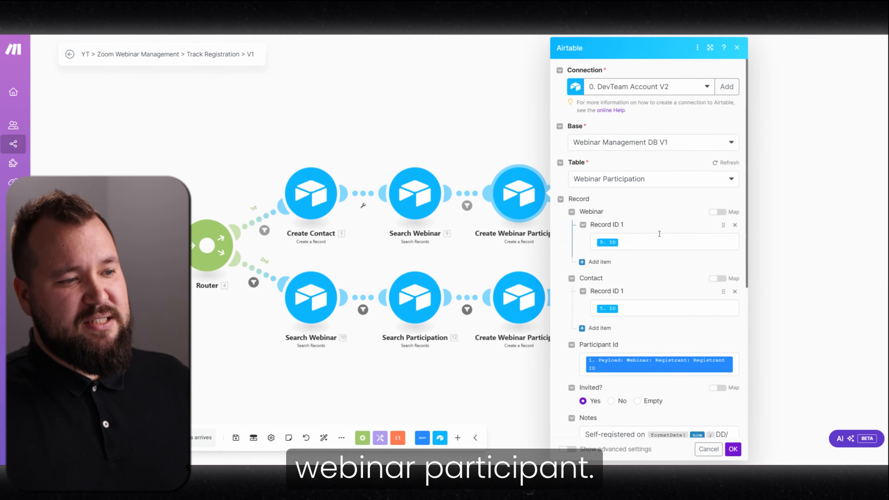
click(656, 241)
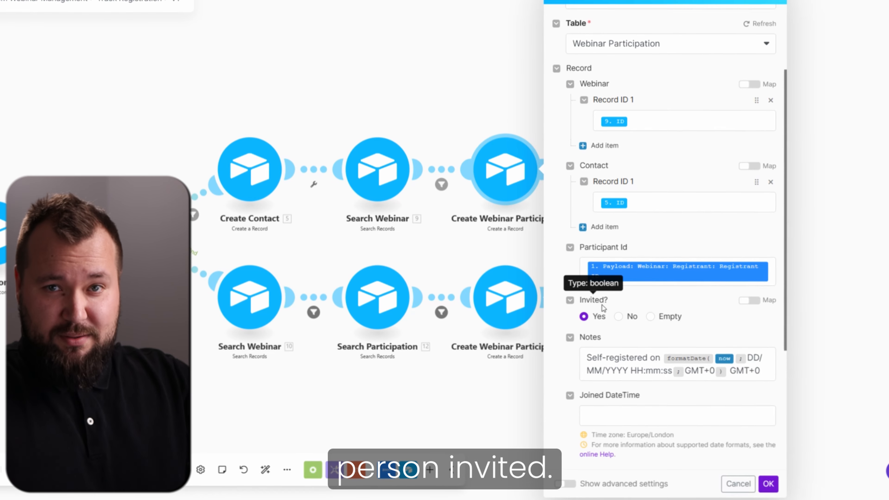
drag(589, 357, 652, 371)
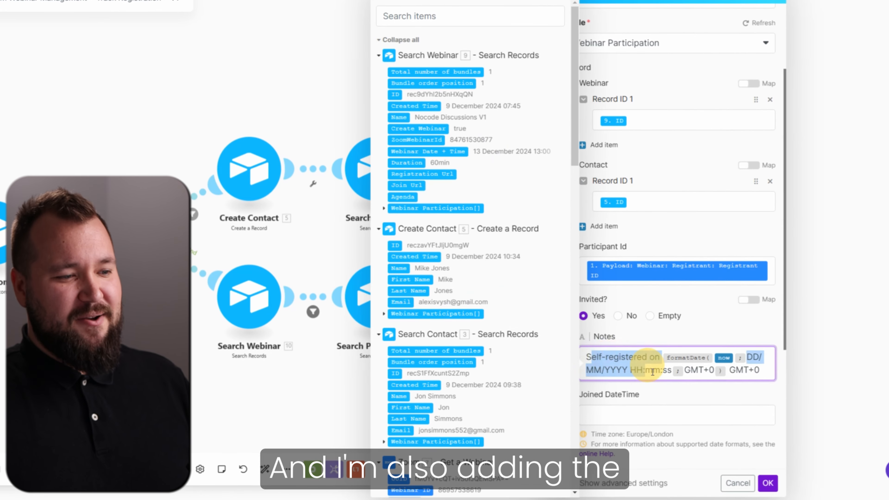
click(649, 356)
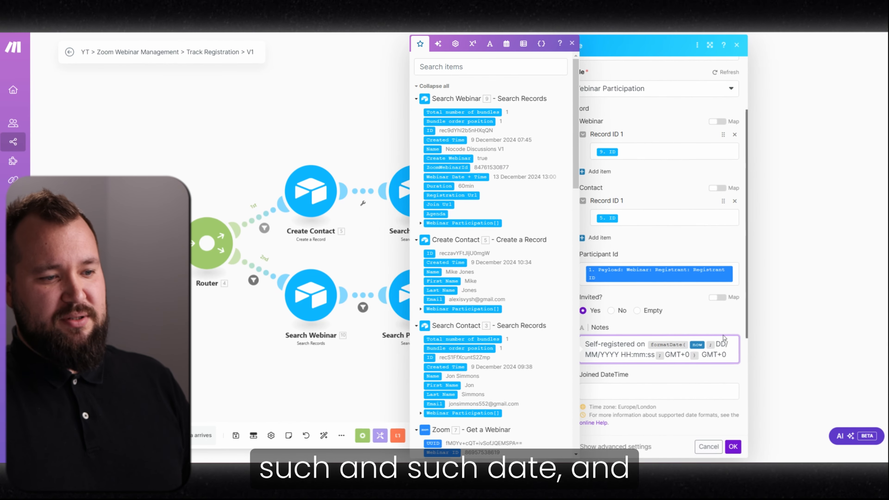
click(725, 325)
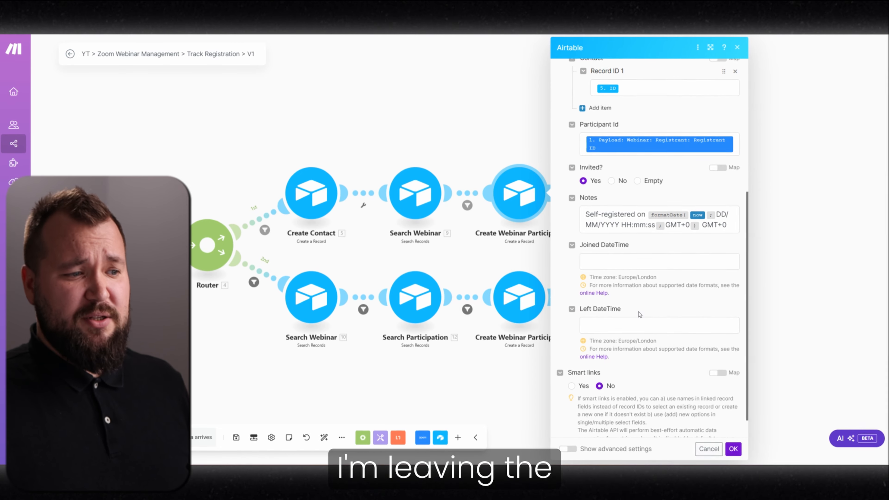
click(734, 452)
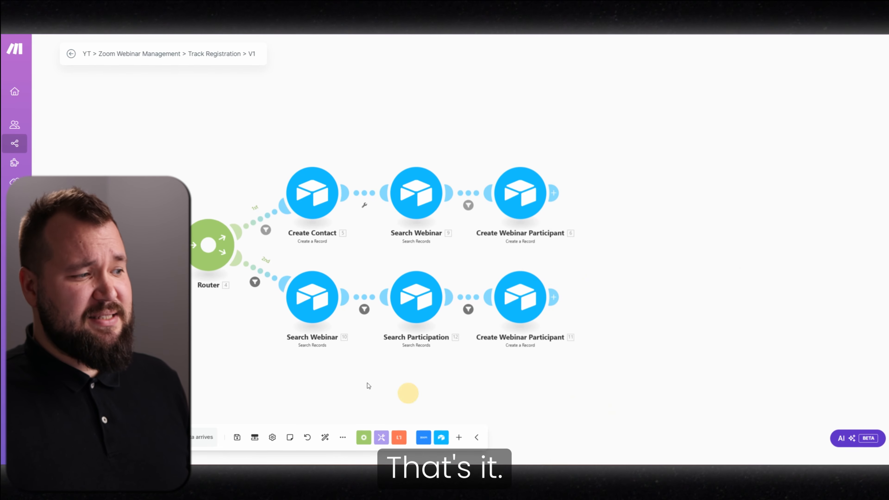
- Examine the bundle-count filter on the second router's second route and the formula in that route's Search Webinar module
drag(407, 391, 457, 392)
click(307, 270)
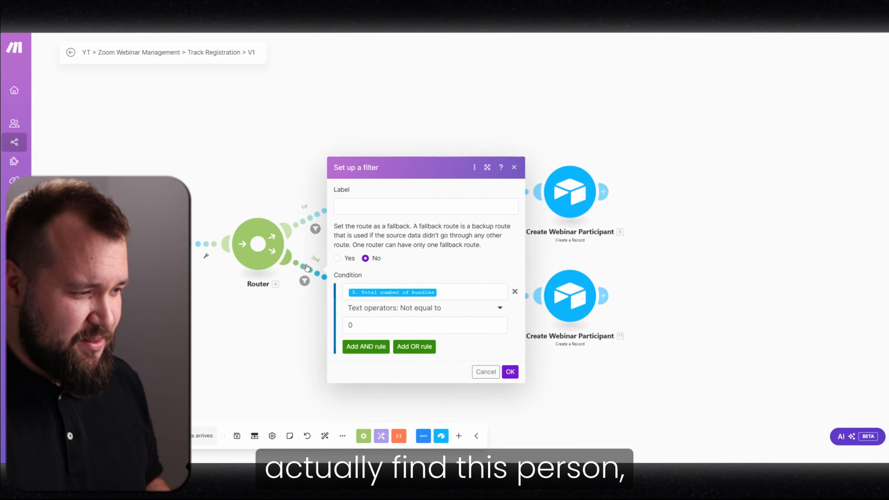
click(300, 345)
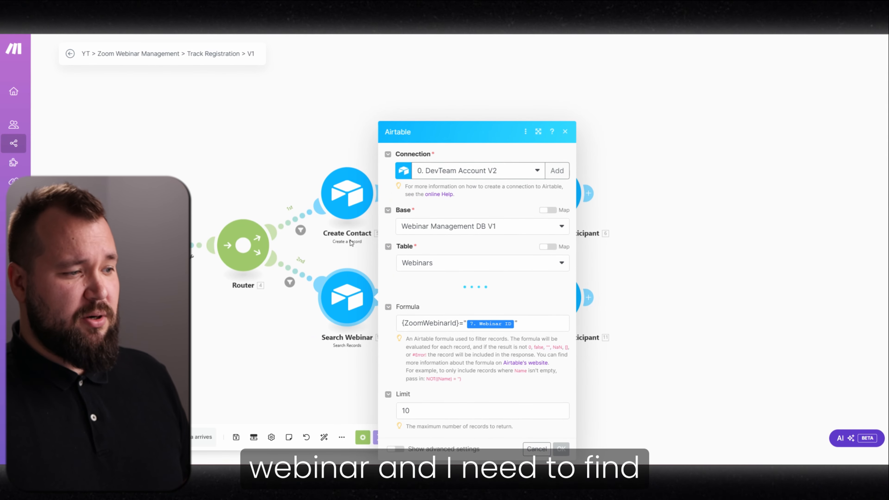
click(379, 335)
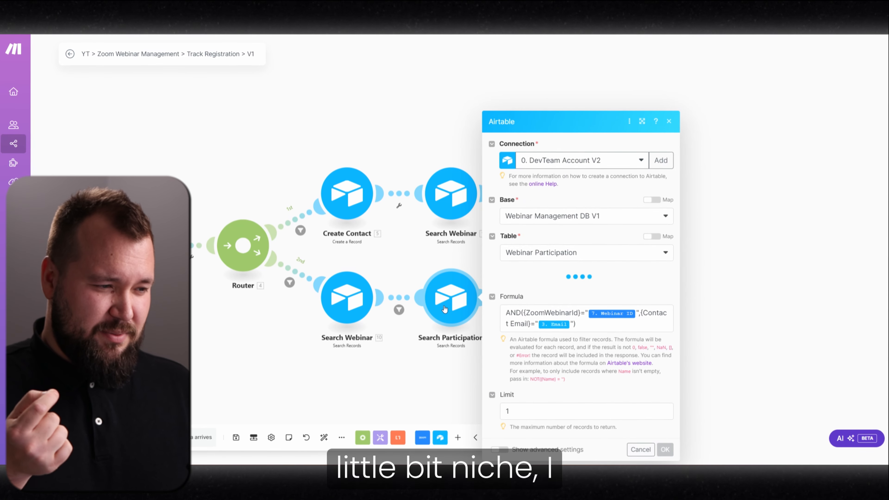
- Review the Search Participation module's Webinar Participation table and AND formula matching ZoomWebinarId and Contact Email, and confirm it
scroll(600, 254, down, 3)
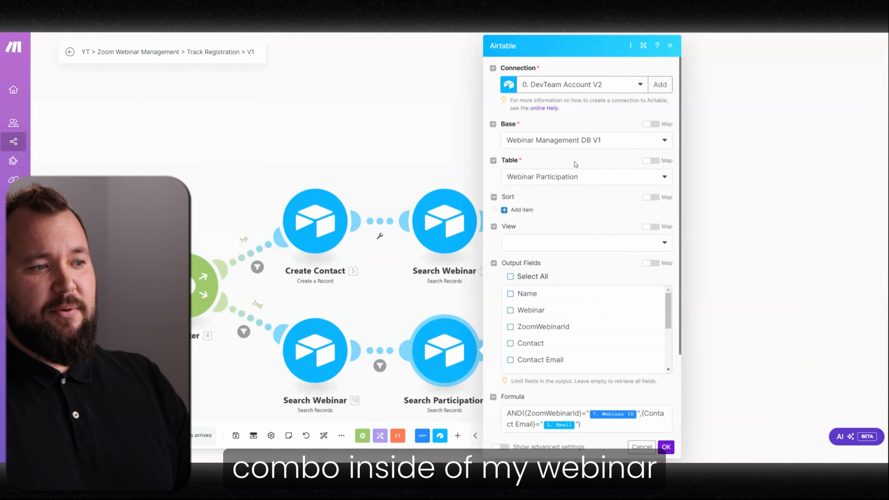
scroll(551, 309, down, 3)
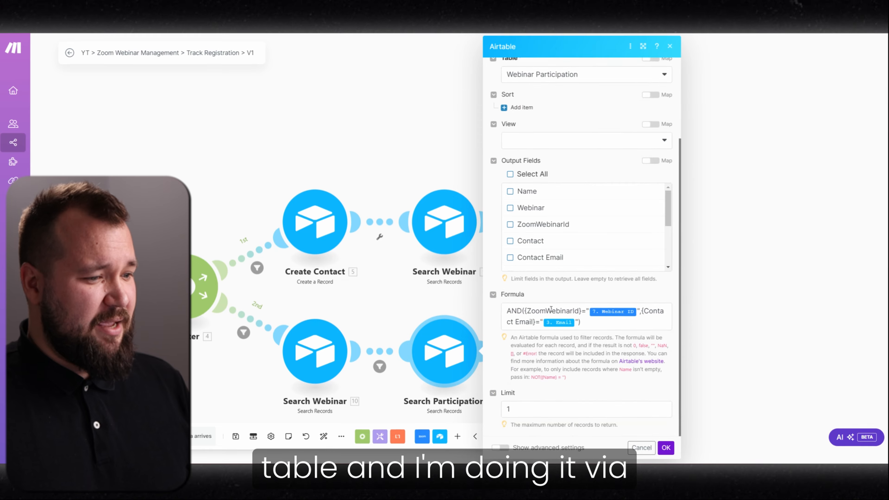
click(531, 311)
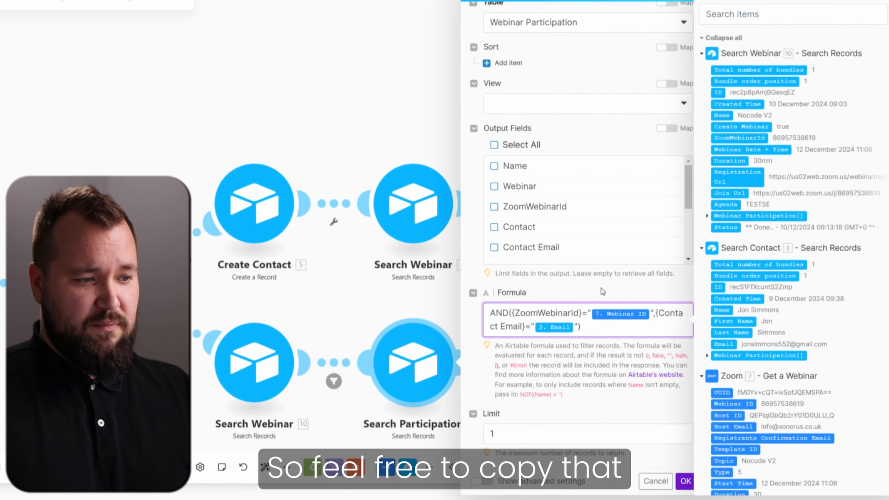
click(601, 362)
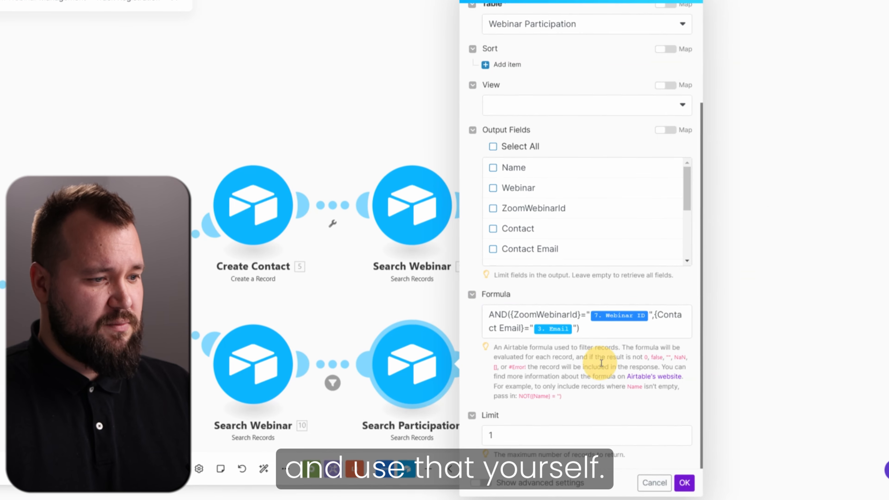
click(684, 483)
click(493, 383)
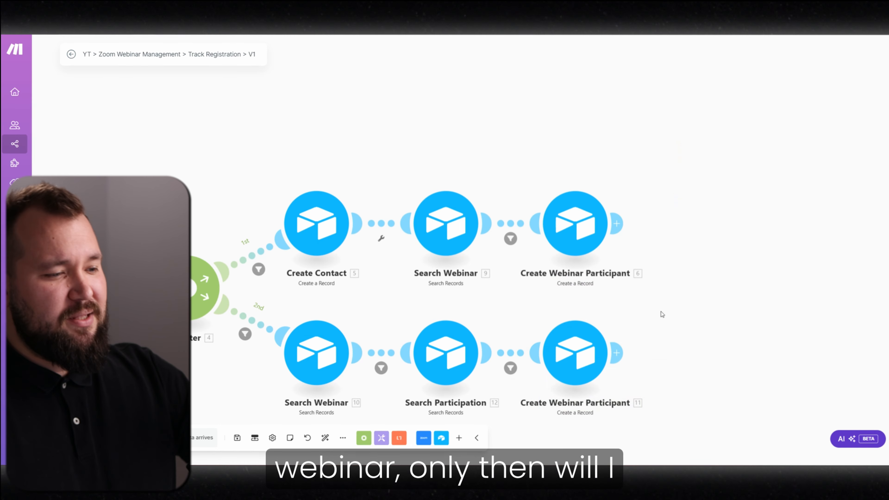
- Look over the second route's Create Webinar Participant mappings for Webinar, Contact, Participant Id, Invited? and Notes
drag(662, 314, 631, 264)
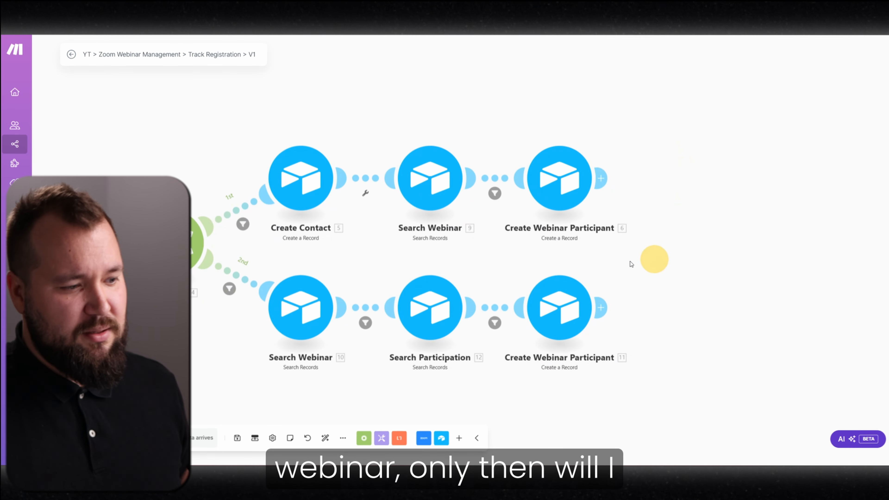
click(572, 304)
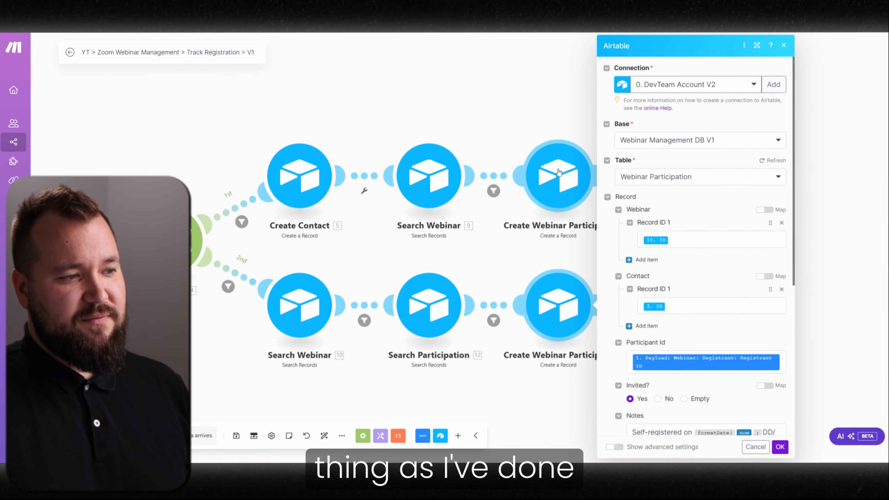
drag(558, 231, 501, 217)
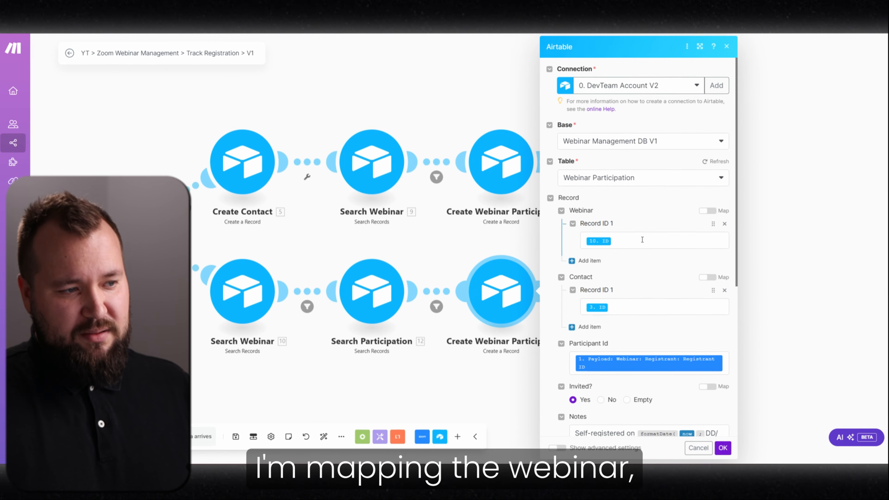
scroll(631, 304, down, 5)
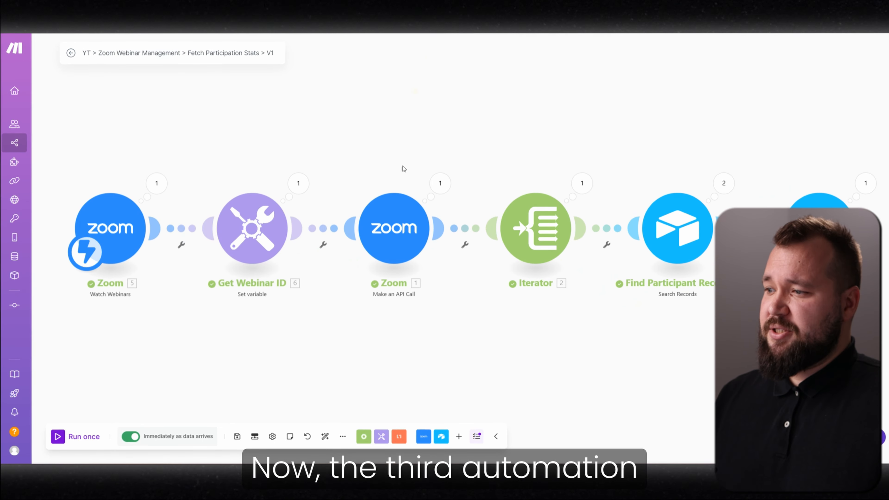
- Start a new webhook in the Fetch Participation Stats scenario's Zoom trigger, select the Webinar Ended event, and close it without saving
scroll(402, 150, down, 2)
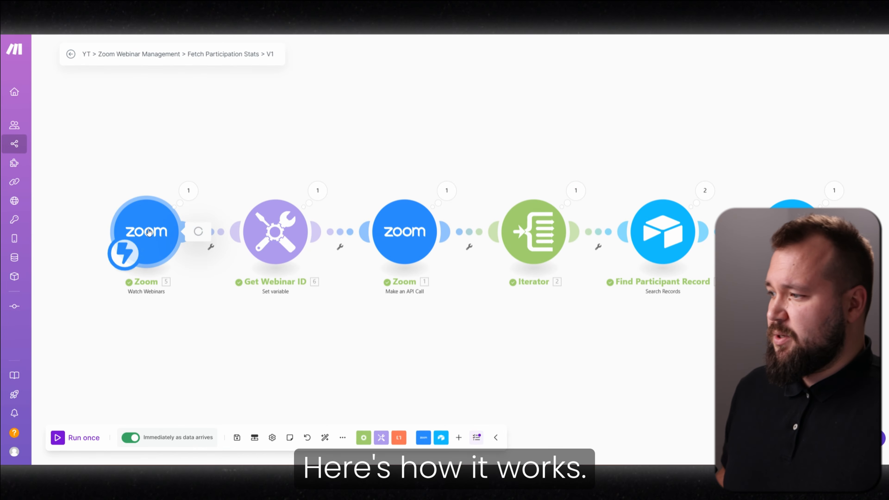
click(149, 231)
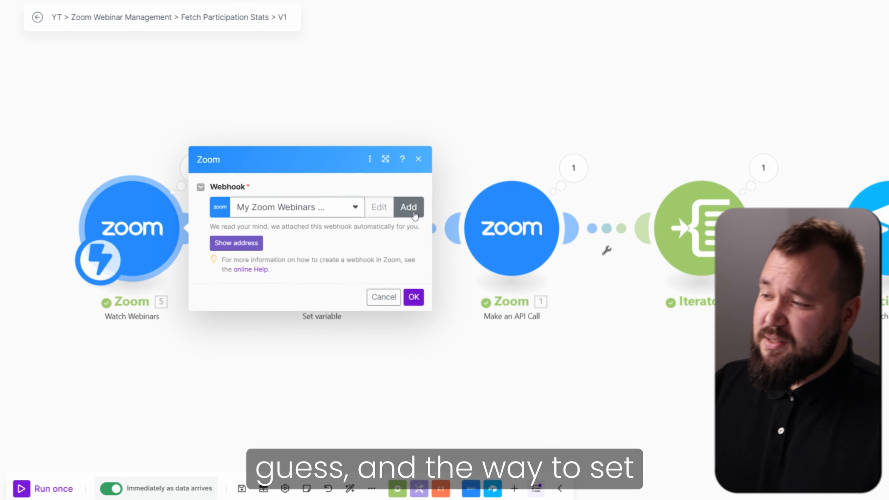
click(410, 207)
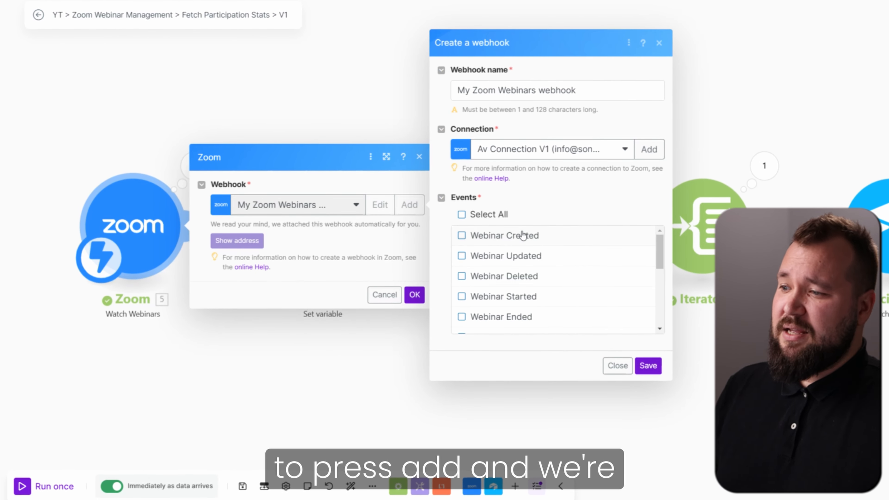
scroll(545, 280, down, 1)
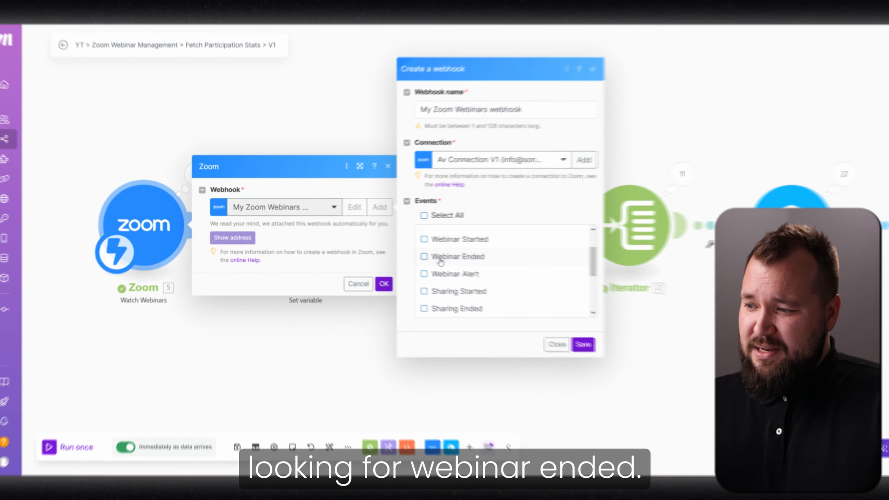
click(488, 263)
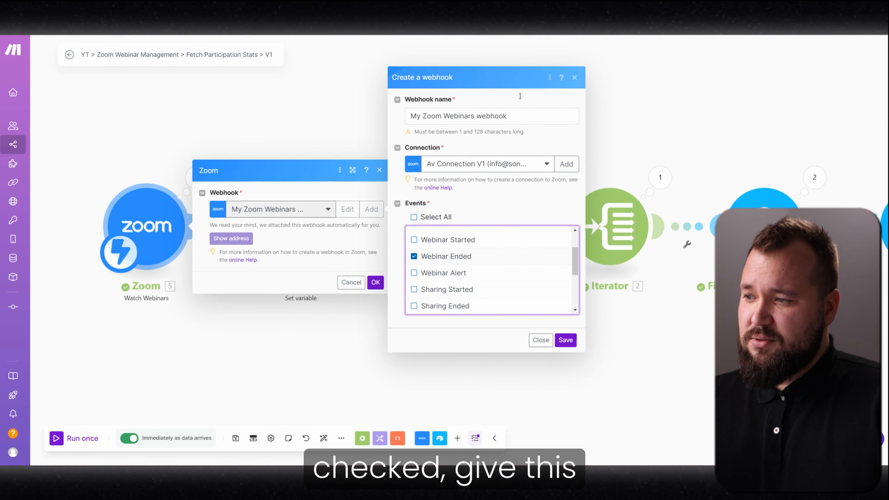
drag(510, 117, 396, 122)
click(541, 340)
click(310, 348)
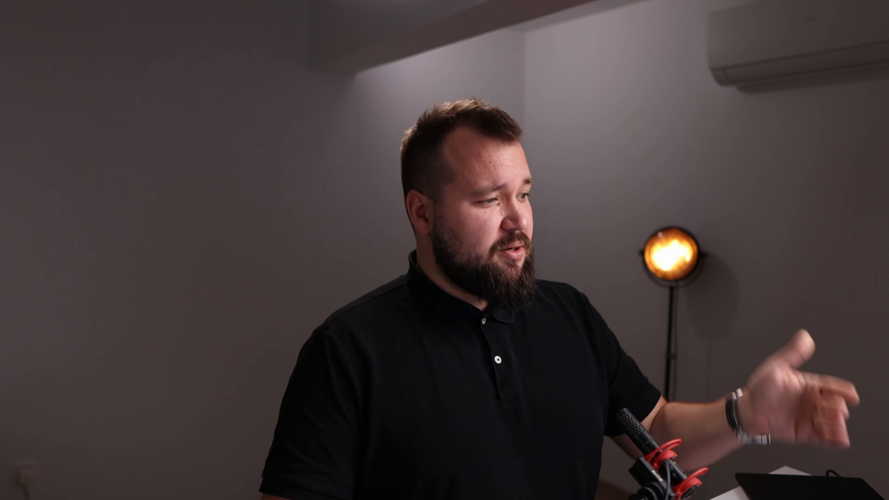
- Review the Get Webinar ID module's webinar_id variable and its value mapped from the Zoom payload's Webinar ID, and confirm it
click(297, 233)
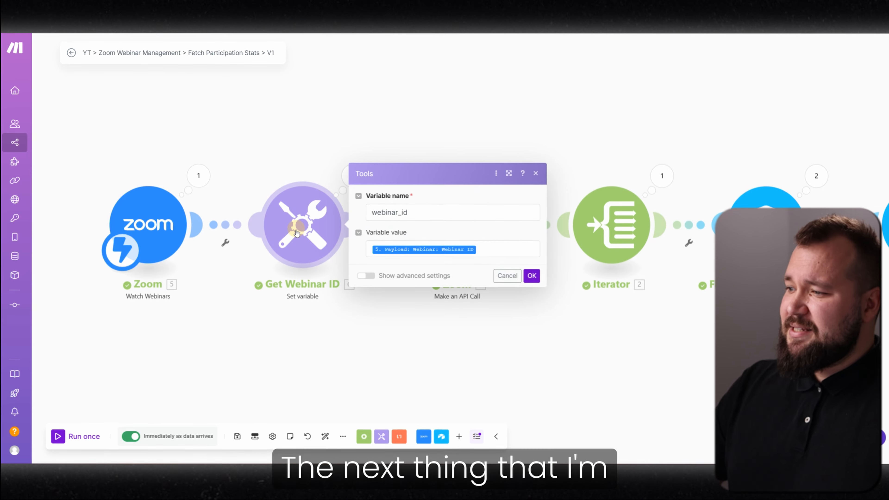
drag(441, 215, 365, 225)
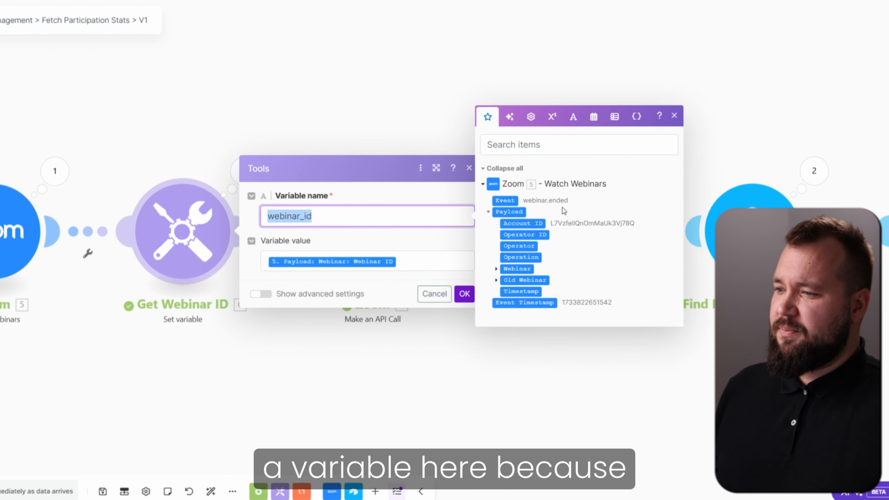
click(419, 266)
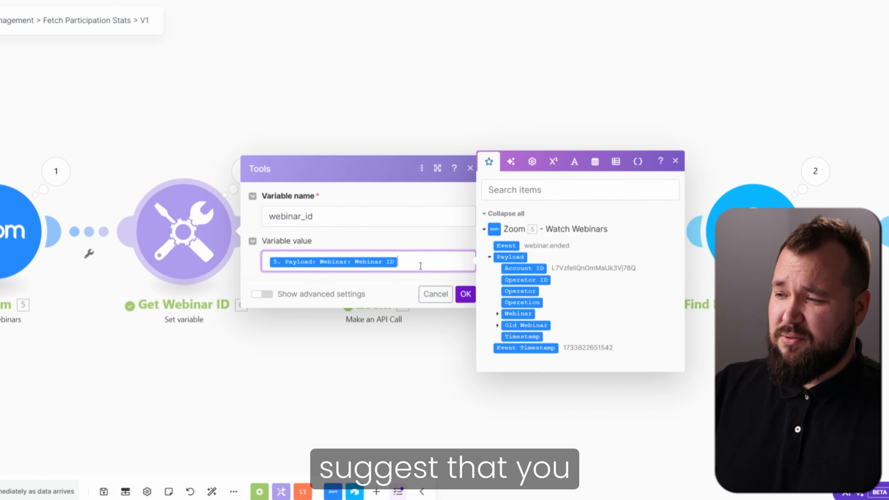
click(369, 215)
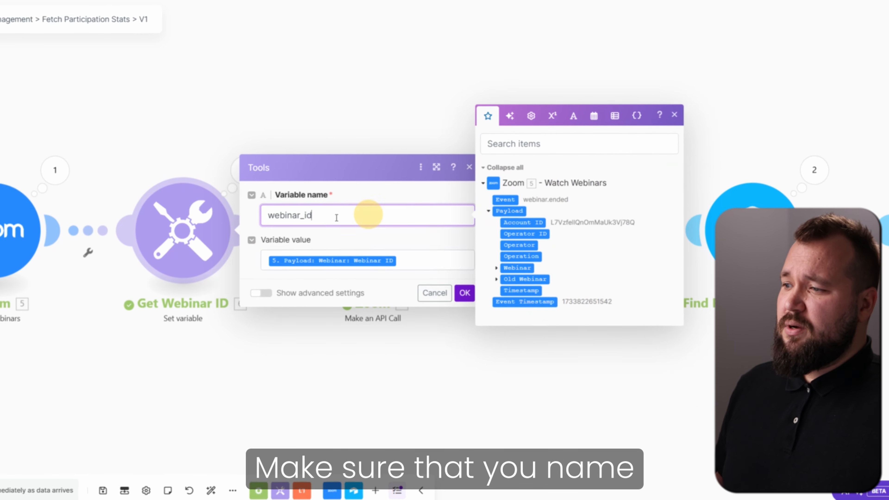
double_click(337, 217)
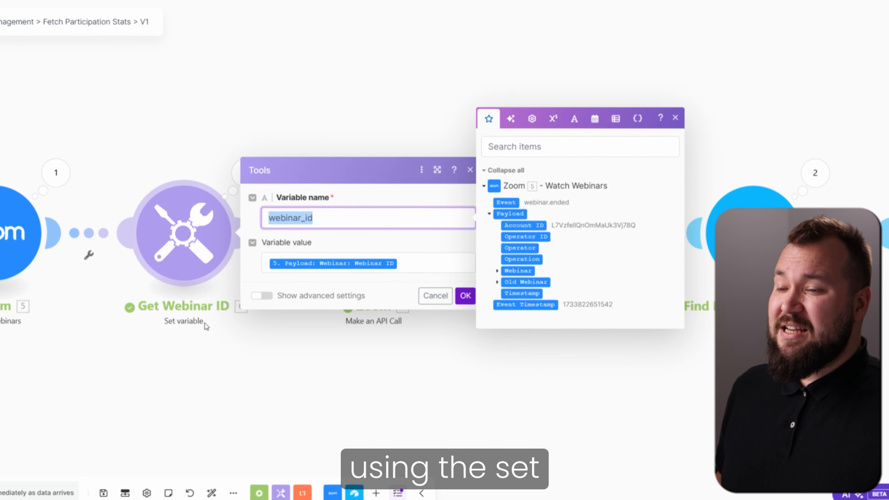
drag(328, 219, 261, 224)
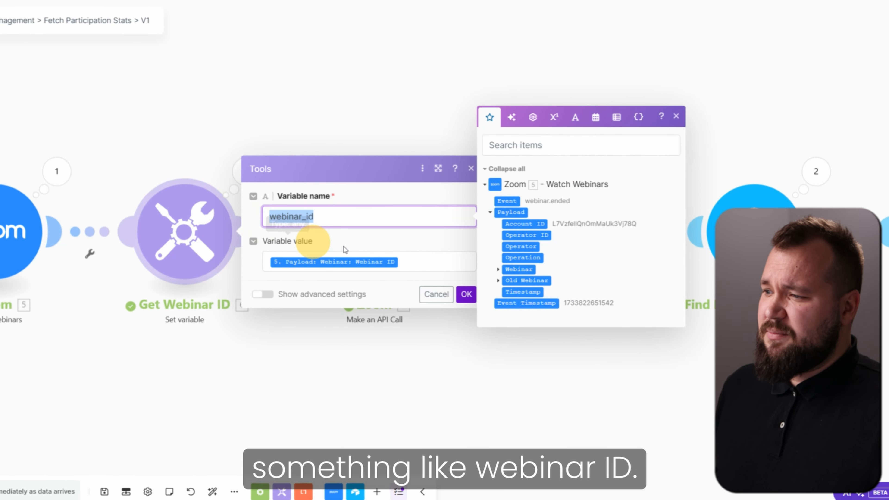
click(430, 260)
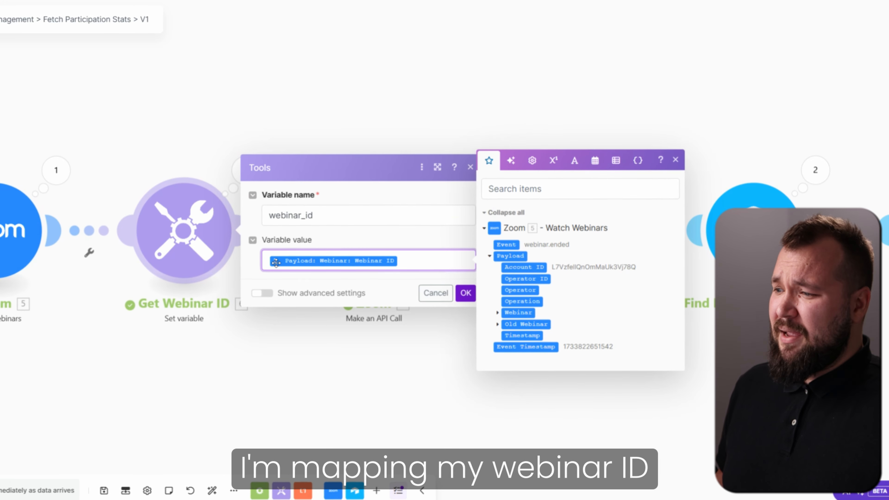
click(496, 315)
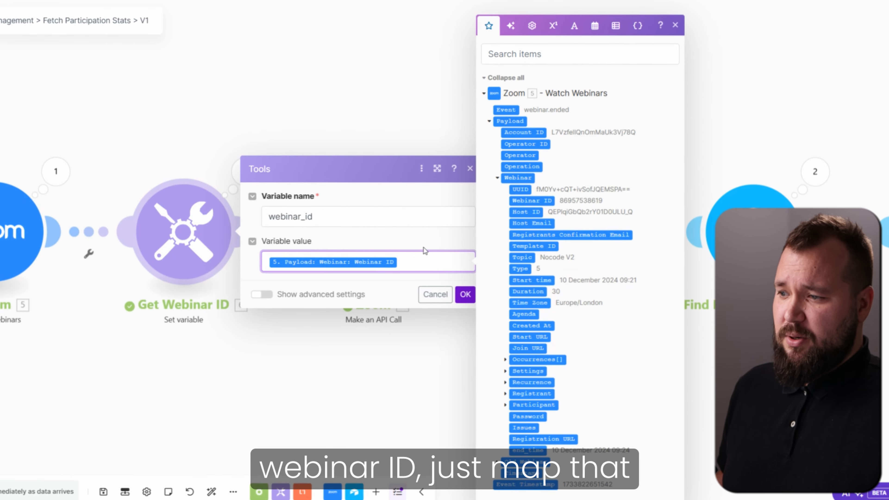
click(465, 293)
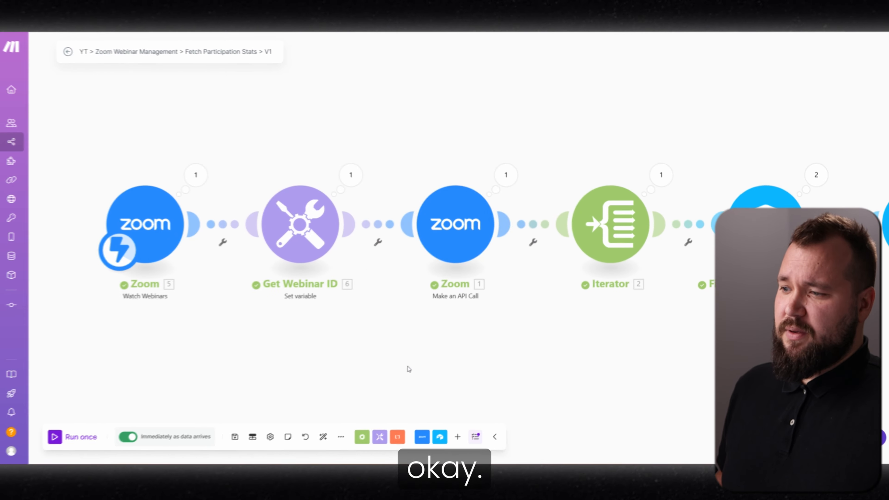
- Examine the Zoom API call's enlarged settings, including the past_webinars participants URL with webinar_id, GET method and Content-Type header, and confirm them
click(380, 254)
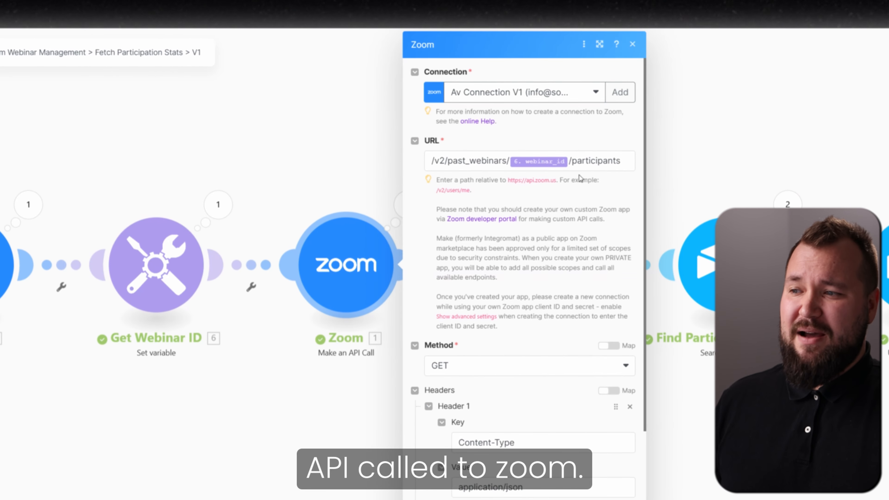
click(599, 44)
drag(431, 150, 673, 156)
click(546, 183)
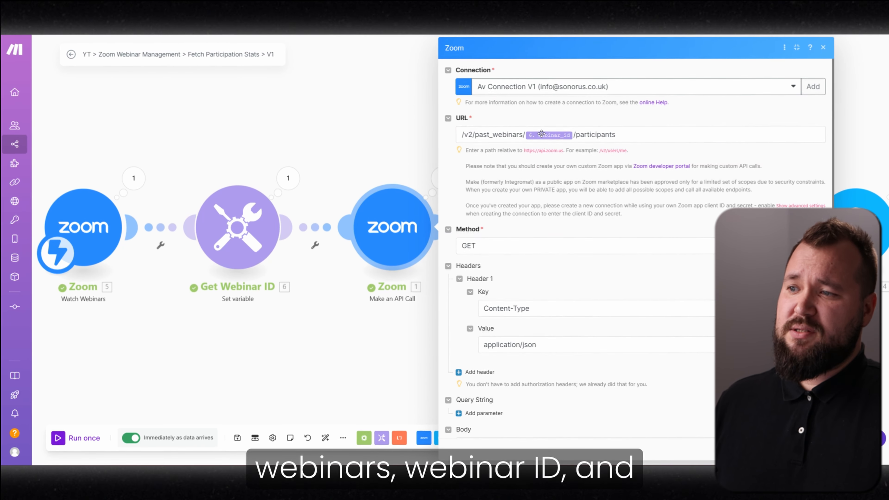
scroll(553, 259, down, 1)
scroll(601, 263, up, 1)
scroll(604, 258, down, 1)
click(773, 448)
- Inspect the participant collections in the Zoom API call's output body and the participants array mapped in the Iterator
drag(493, 370, 434, 366)
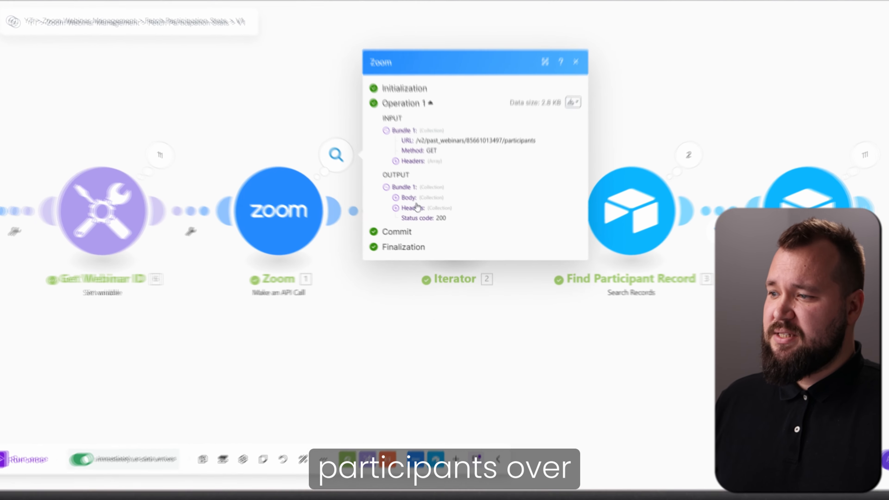
click(411, 208)
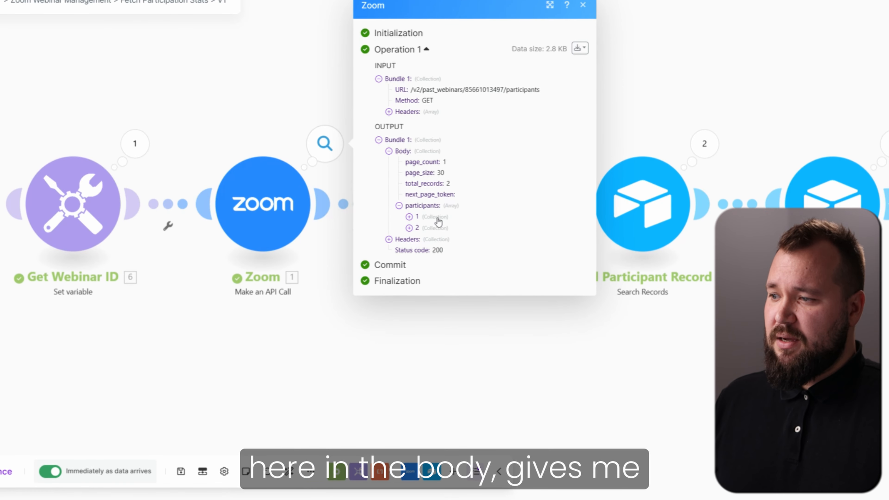
click(437, 219)
click(434, 346)
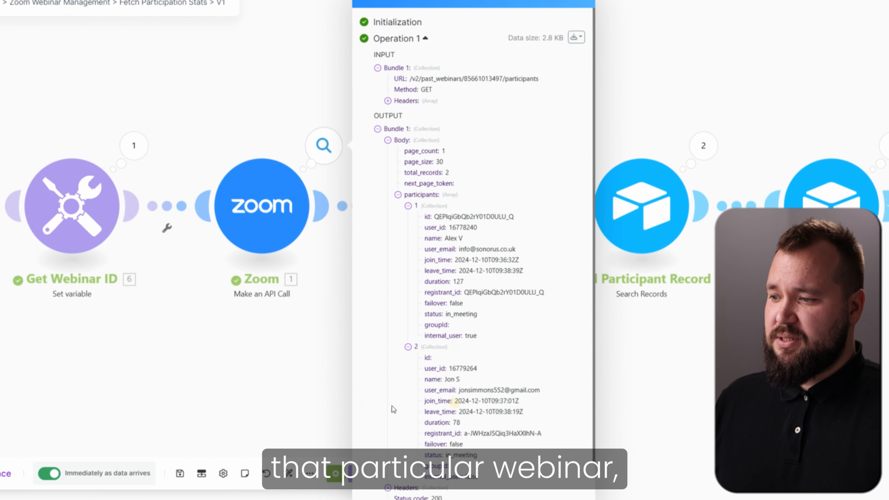
click(179, 338)
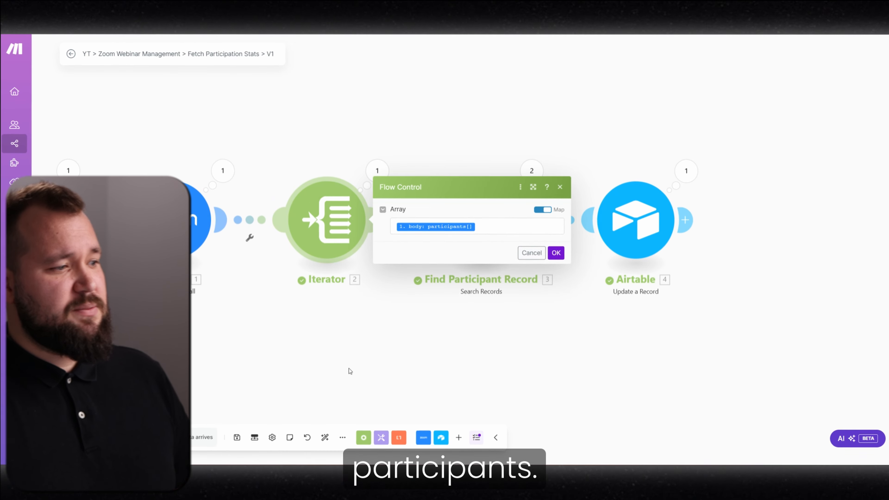
drag(534, 330, 493, 336)
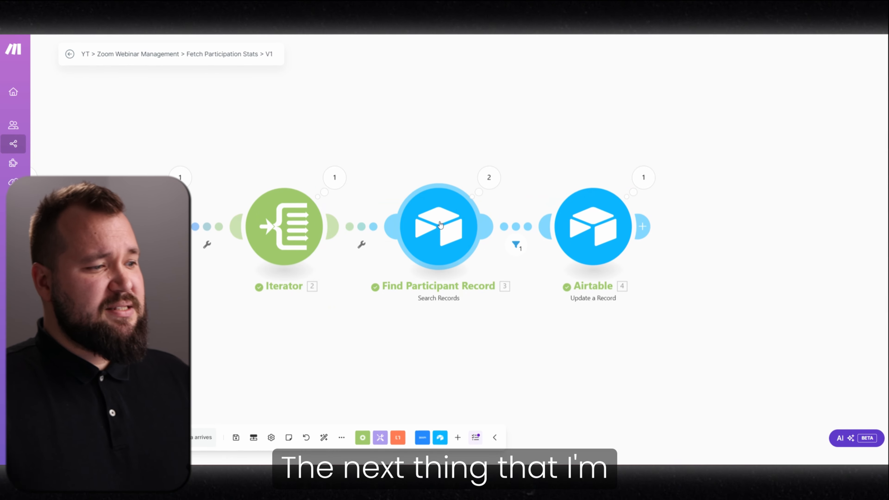
- Review the Find Participant Record module's Webinar Participation table and AND formula matching Contact Email and ZoomWebinarId
click(440, 224)
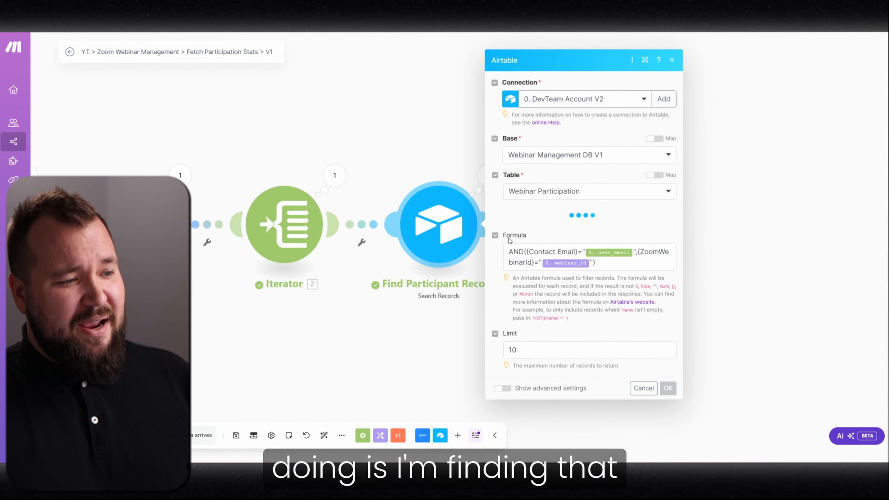
scroll(598, 201, down, 4)
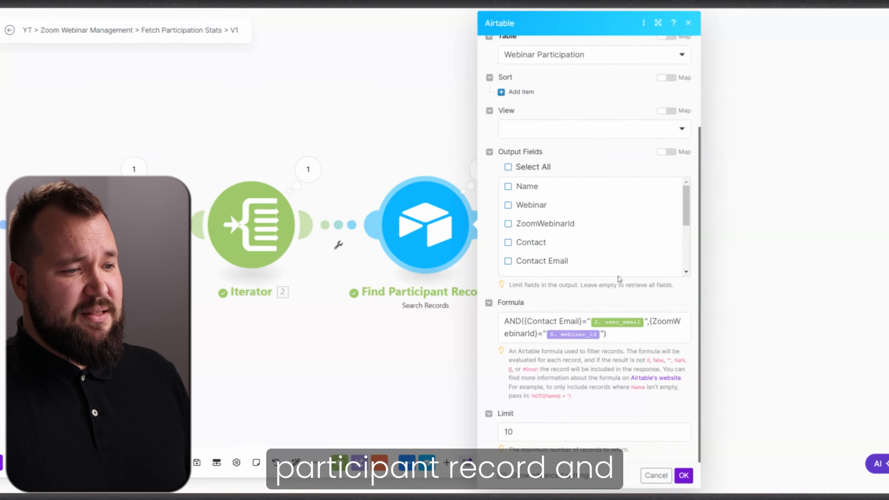
click(659, 23)
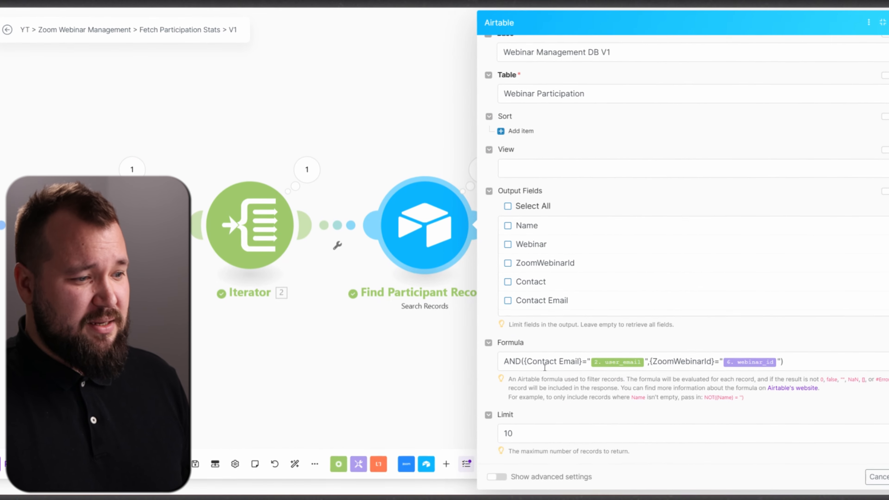
drag(526, 361, 580, 361)
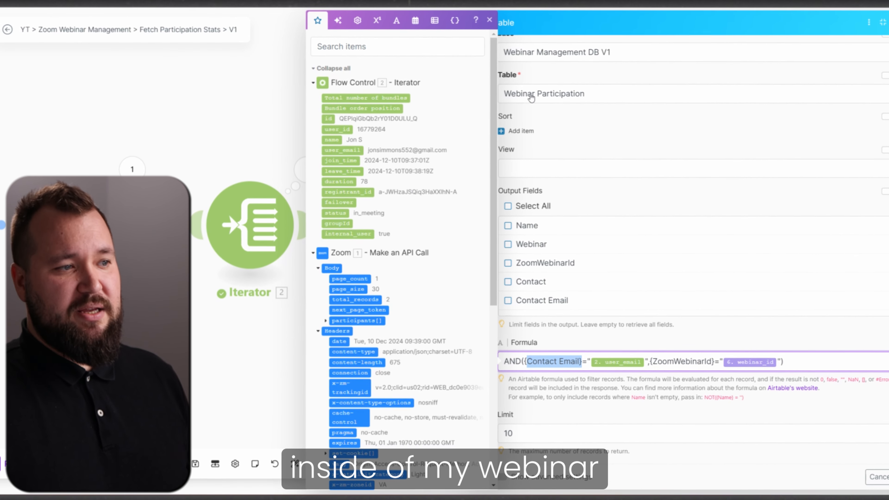
click(594, 84)
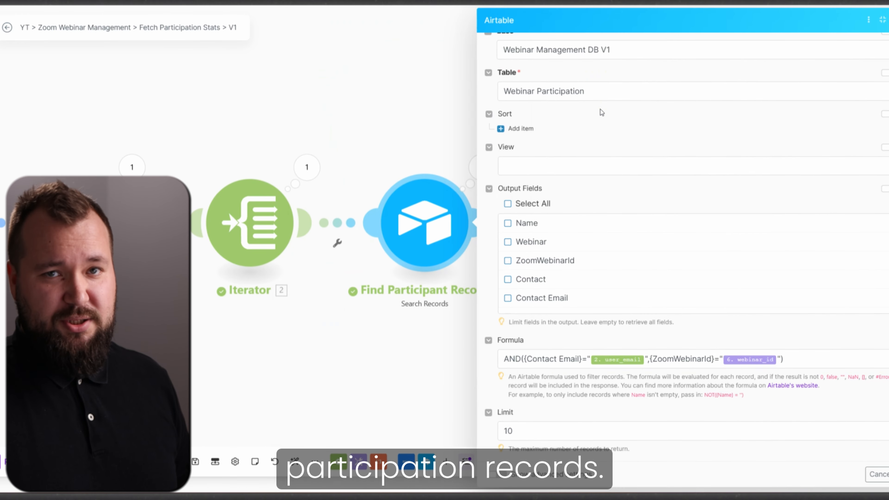
click(455, 262)
- Check the filter after Find Participant Record that requires the total number of bundles not to equal 0
click(512, 226)
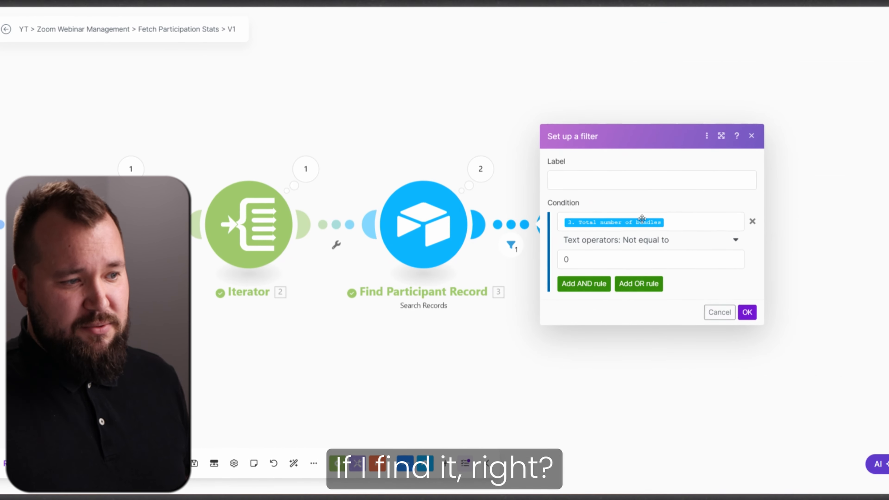
click(683, 224)
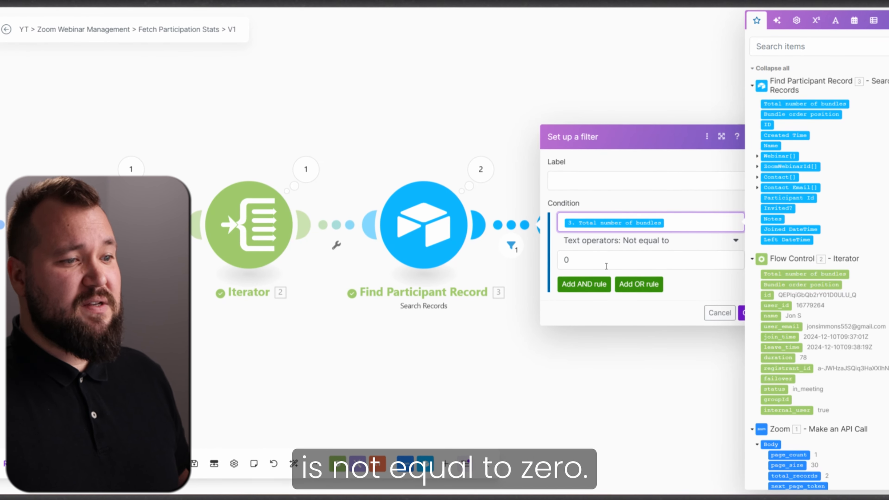
click(484, 333)
- Look over the Update a Record module's Record ID, Joined DateTime and Left DateTime mappings for Webinar Participation, and confirm them
click(609, 227)
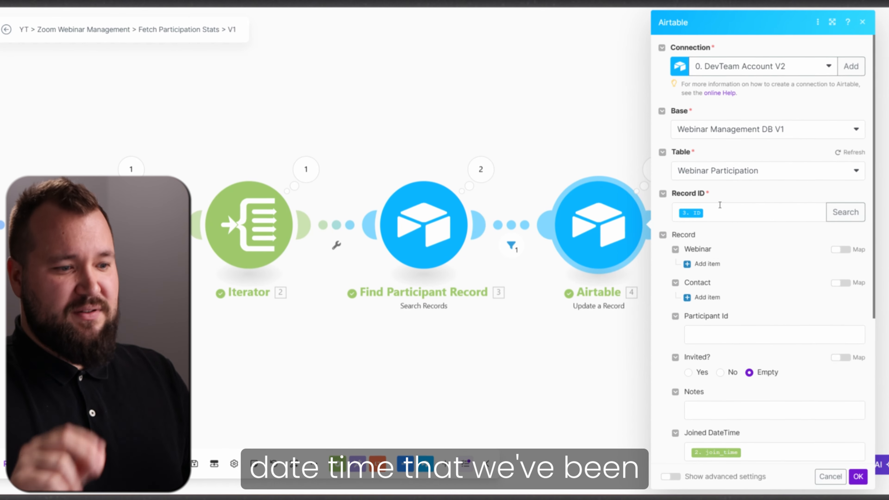
scroll(720, 204, down, 6)
scroll(762, 276, up, 6)
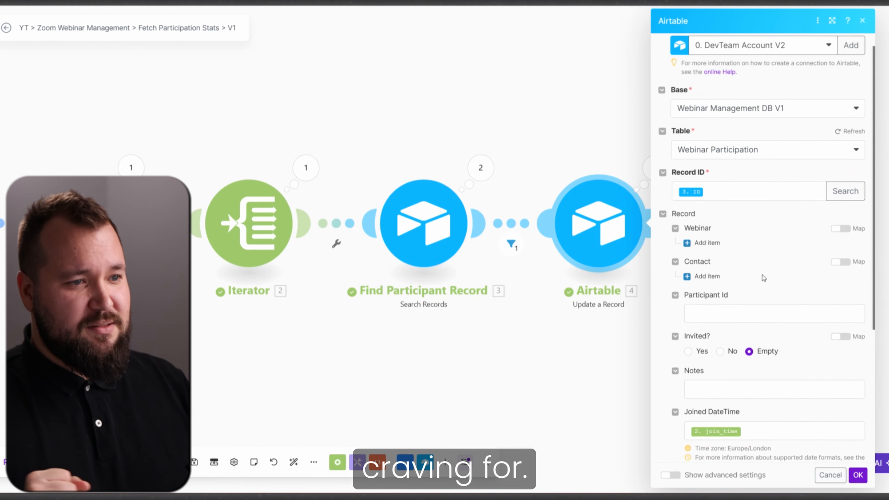
scroll(763, 275, down, 5)
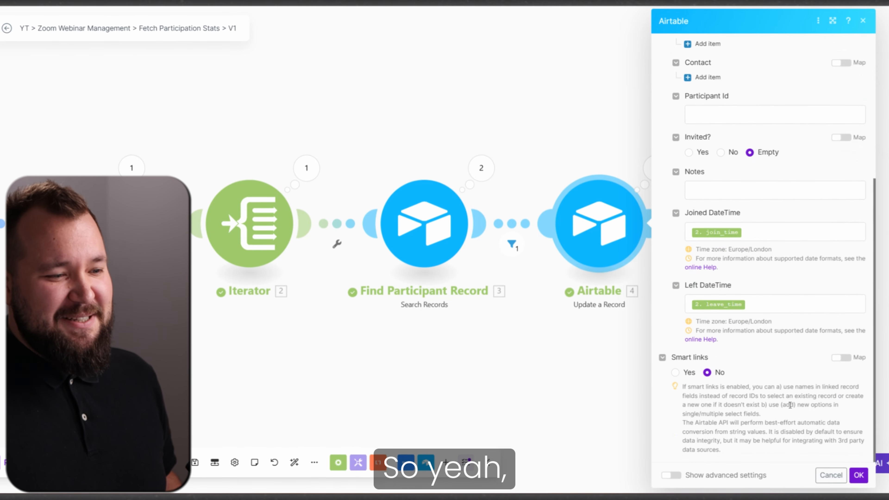
click(860, 477)
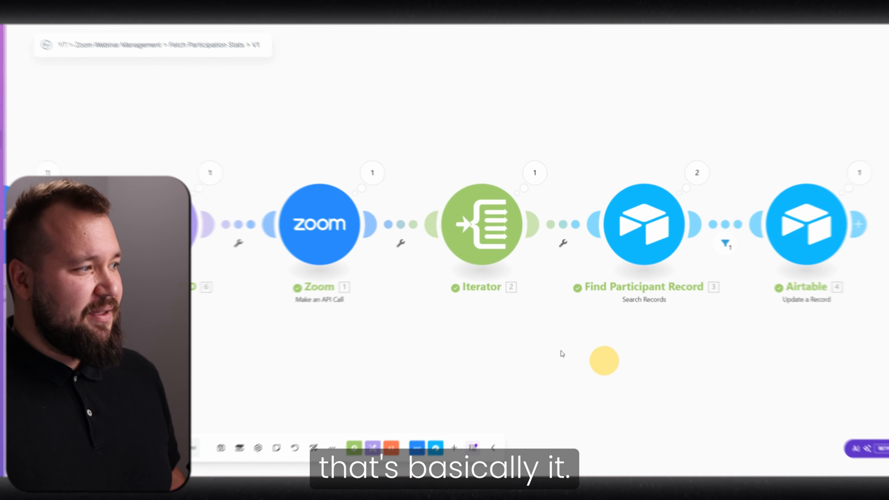